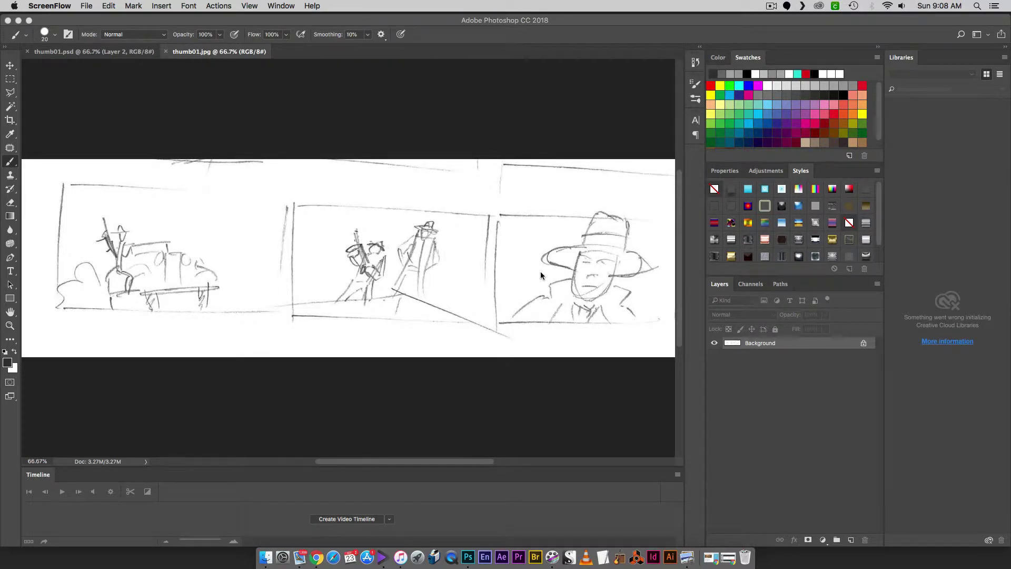
- Bring Photoshop forward, view the finished shaded storyboard example, then return to the sketch
left_click(92, 55)
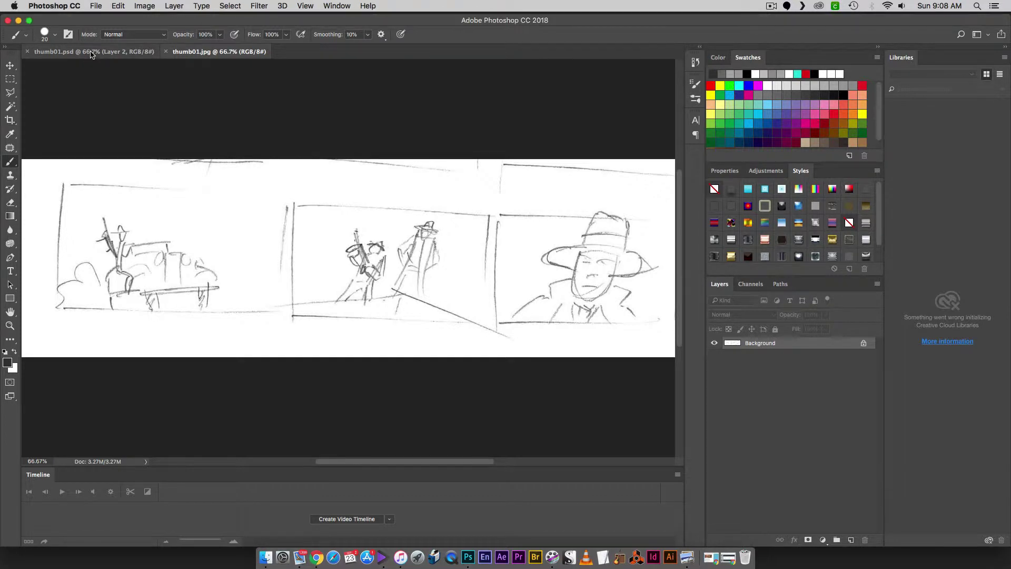
left_click(140, 52)
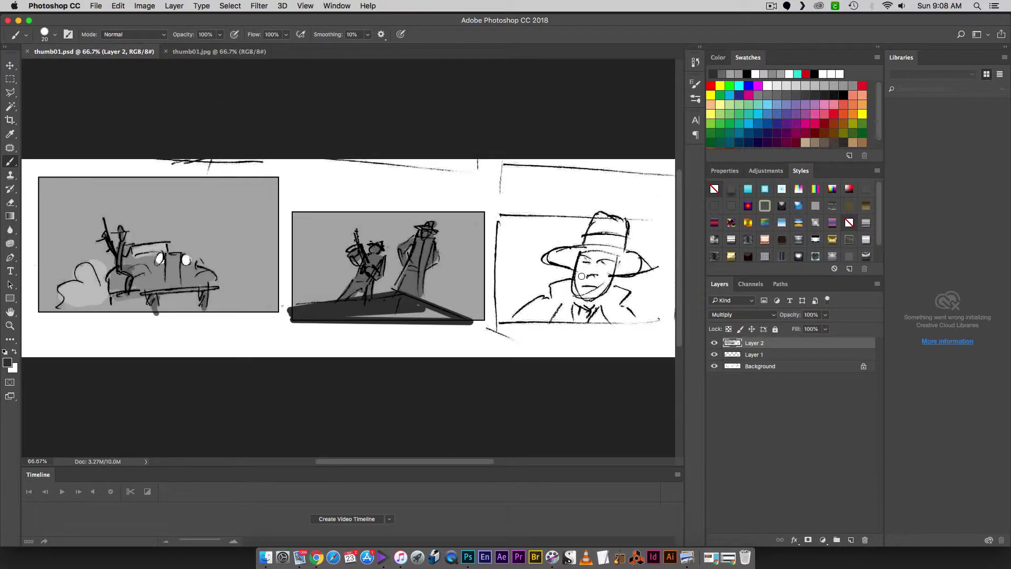
left_click(208, 53)
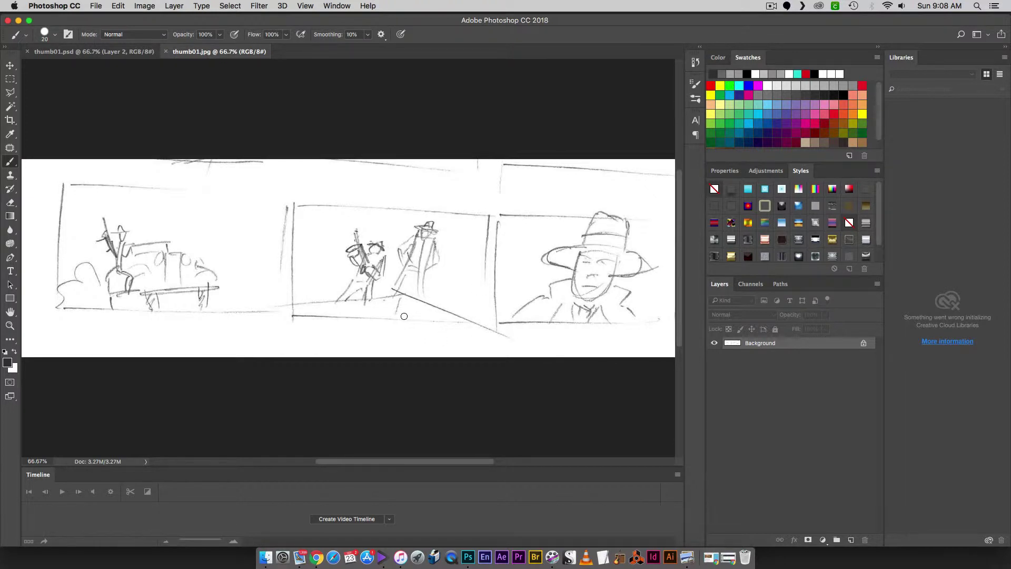
- Apply Levels to thumb01.jpg with input black 158, midtones 0.93 and white 247
key("super+l")
left_click_drag(420, 311, 238, 158)
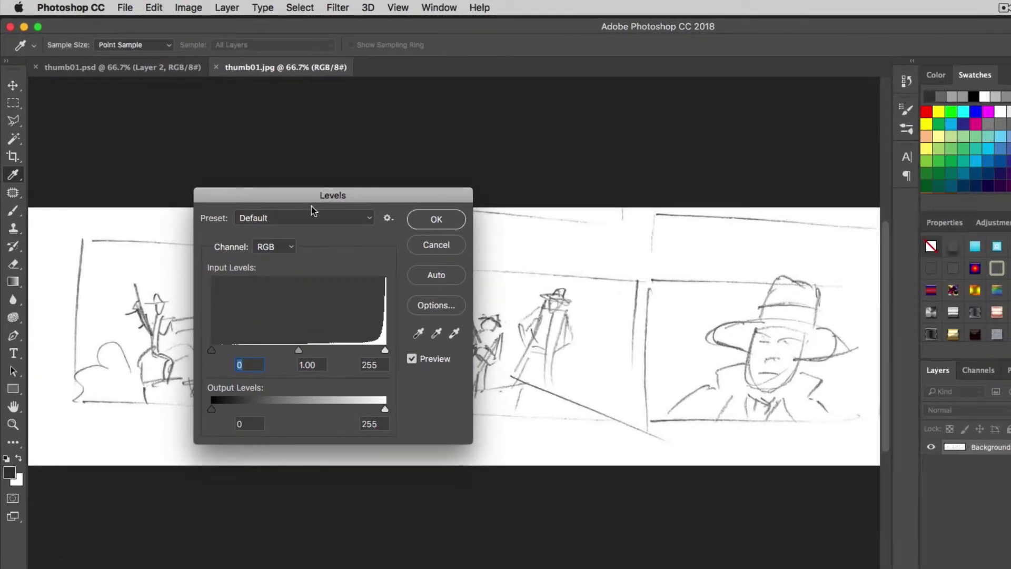
mouse_move(210, 350)
left_mouse_down()
mouse_move(255, 350)
mouse_move(256, 363)
mouse_move(348, 364)
mouse_move(209, 360)
left_mouse_up()
left_click_drag(306, 196, 510, 289)
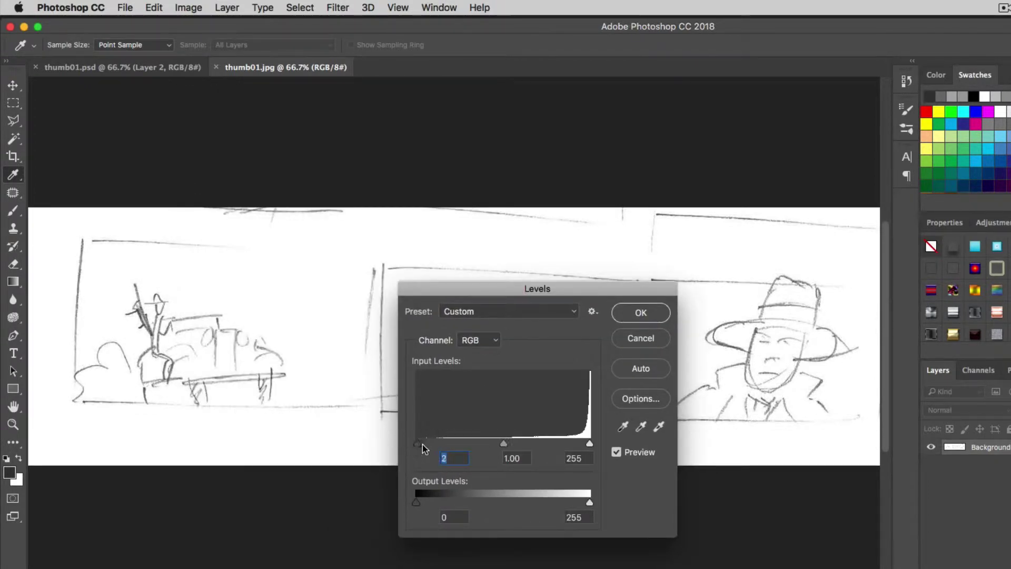
mouse_move(425, 445)
left_mouse_down()
mouse_move(530, 454)
mouse_move(311, 429)
left_mouse_up()
left_click_drag(424, 443, 561, 447)
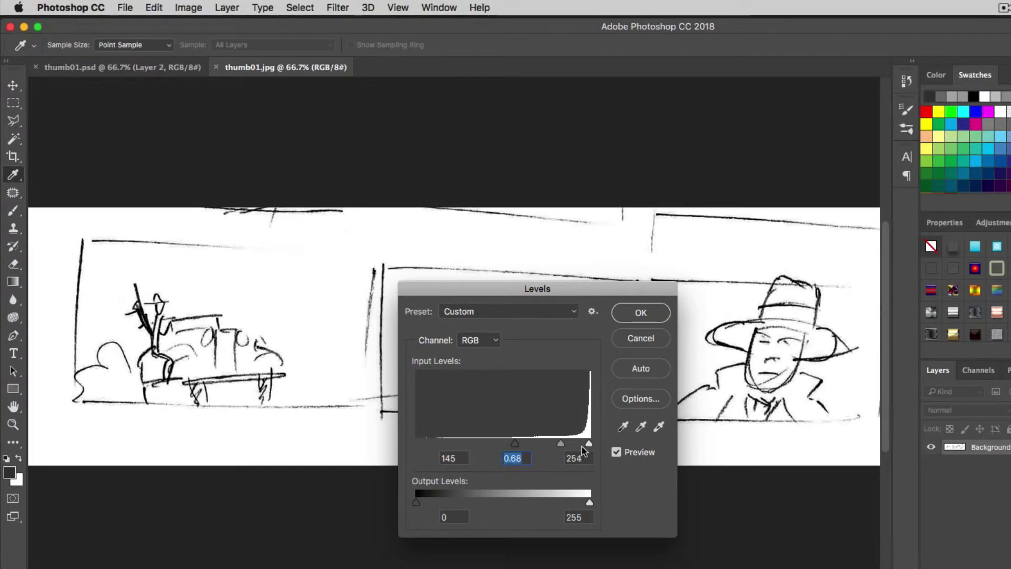
left_click_drag(589, 445, 552, 444)
left_click_drag(561, 294, 238, 313)
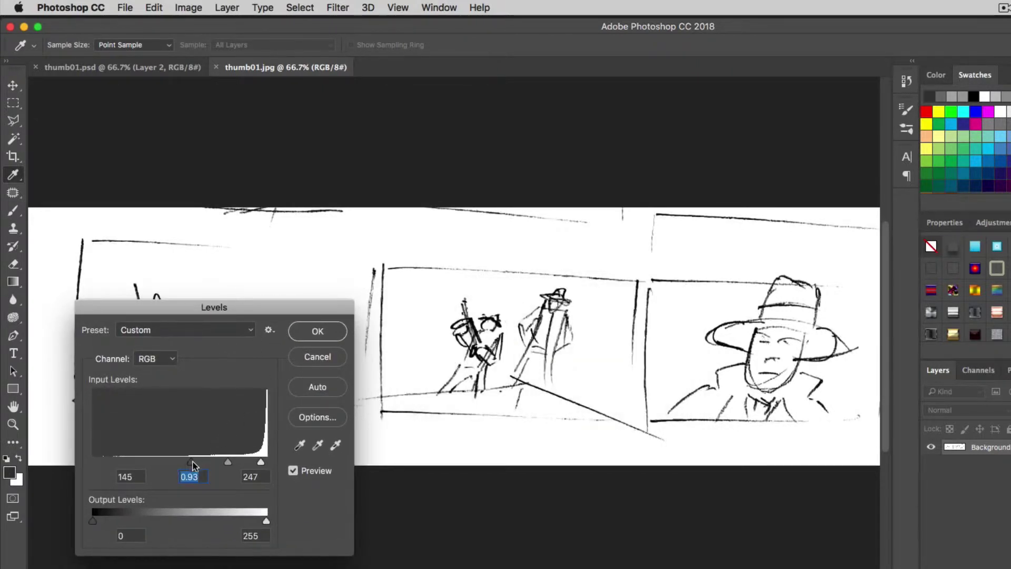
left_click_drag(191, 462, 200, 462)
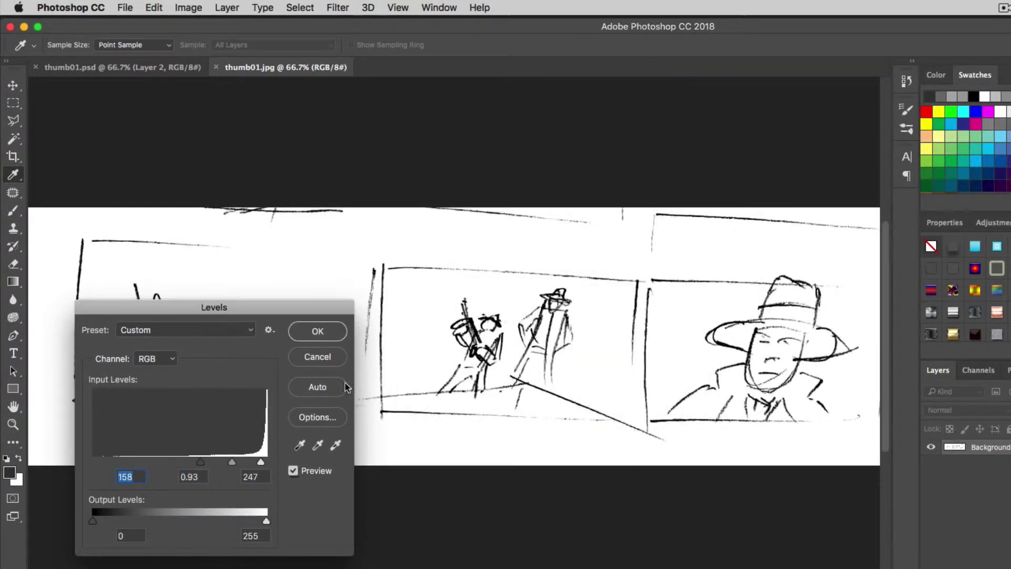
left_click(330, 333)
key("b")
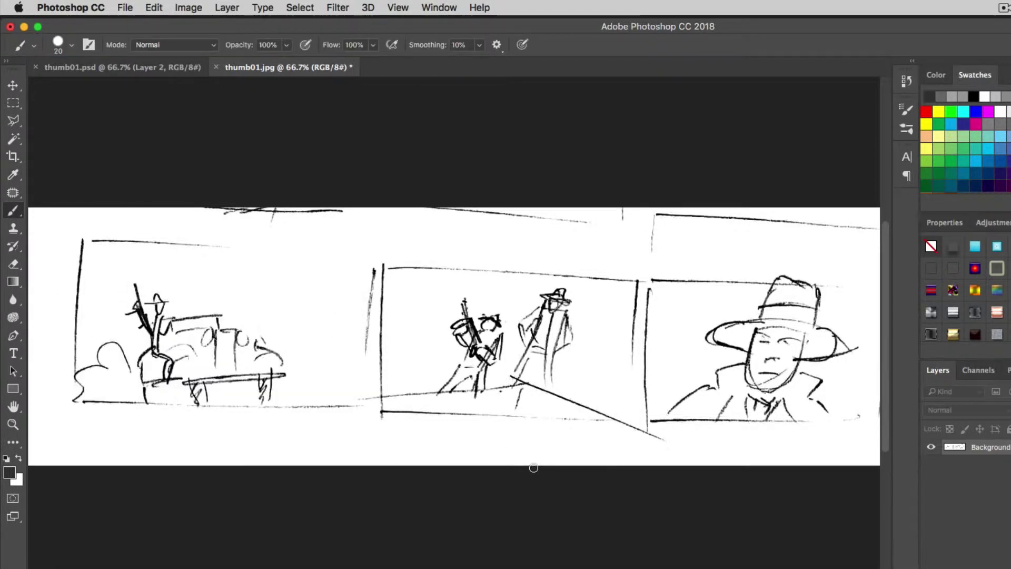
- Undo the Levels and apply a steep Curves: raised black point, midpoint 211/145, white point 235
key("ctrl+z")
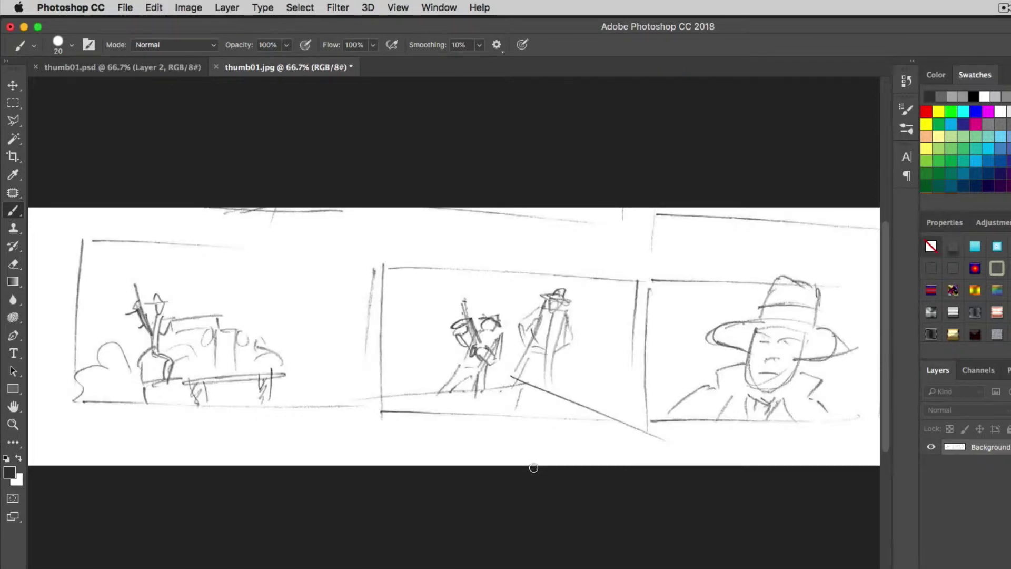
key("ctrl+m")
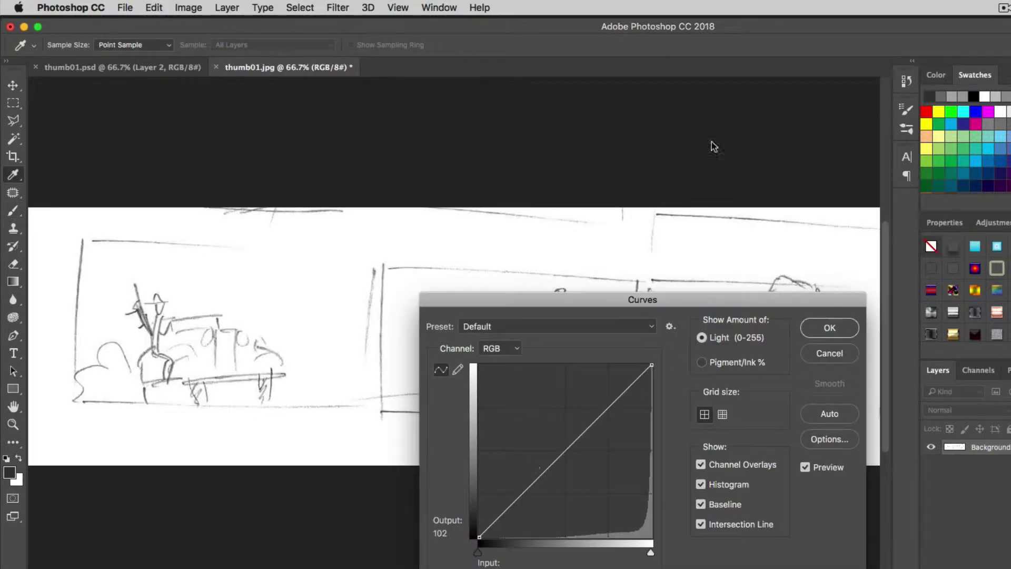
left_click_drag(707, 305, 566, 178)
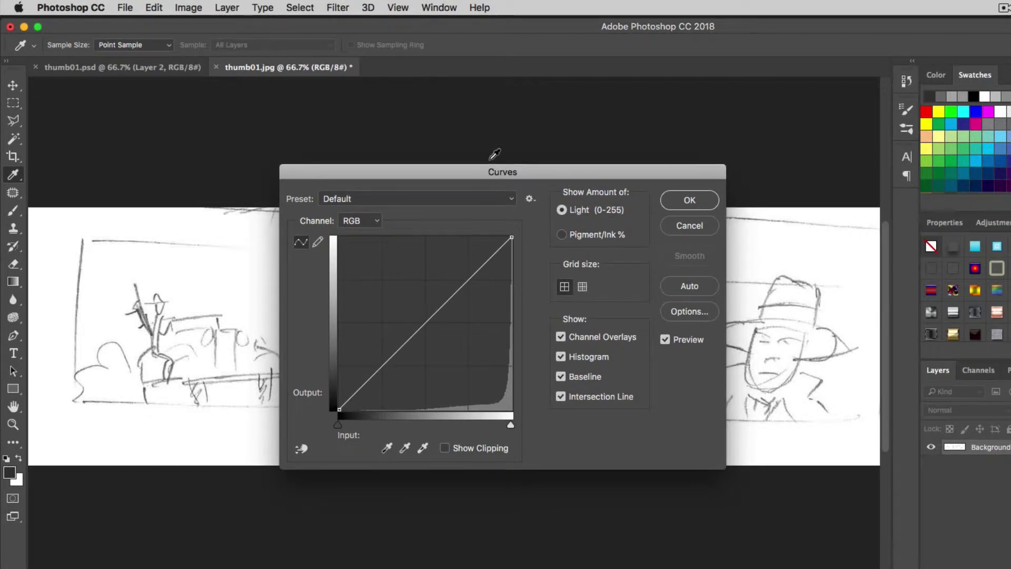
left_click_drag(495, 172, 370, 334)
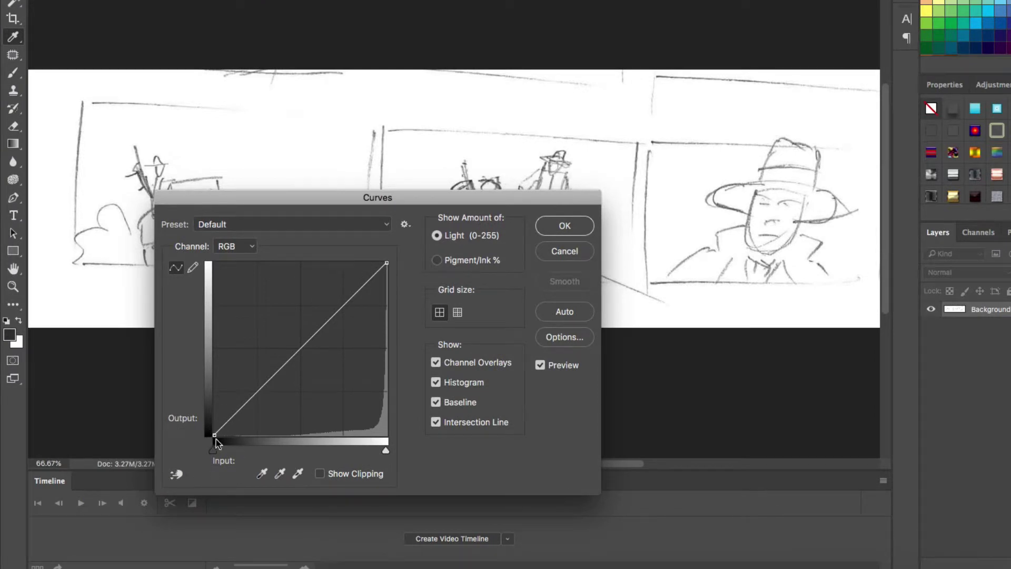
mouse_move(214, 436)
left_mouse_down()
mouse_move(304, 435)
mouse_move(271, 450)
left_mouse_up()
mouse_move(387, 263)
left_mouse_down()
mouse_move(367, 262)
mouse_move(377, 262)
left_mouse_up()
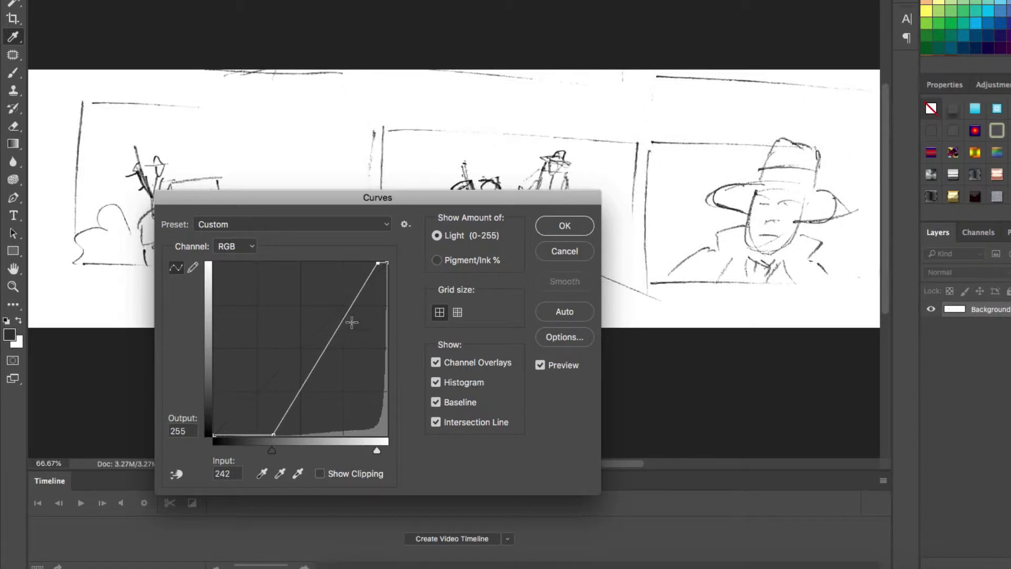
mouse_move(336, 331)
left_mouse_down()
mouse_move(337, 355)
mouse_move(356, 343)
mouse_move(346, 334)
mouse_move(358, 350)
mouse_move(345, 333)
mouse_move(354, 336)
left_mouse_up()
left_click_drag(273, 434, 287, 435)
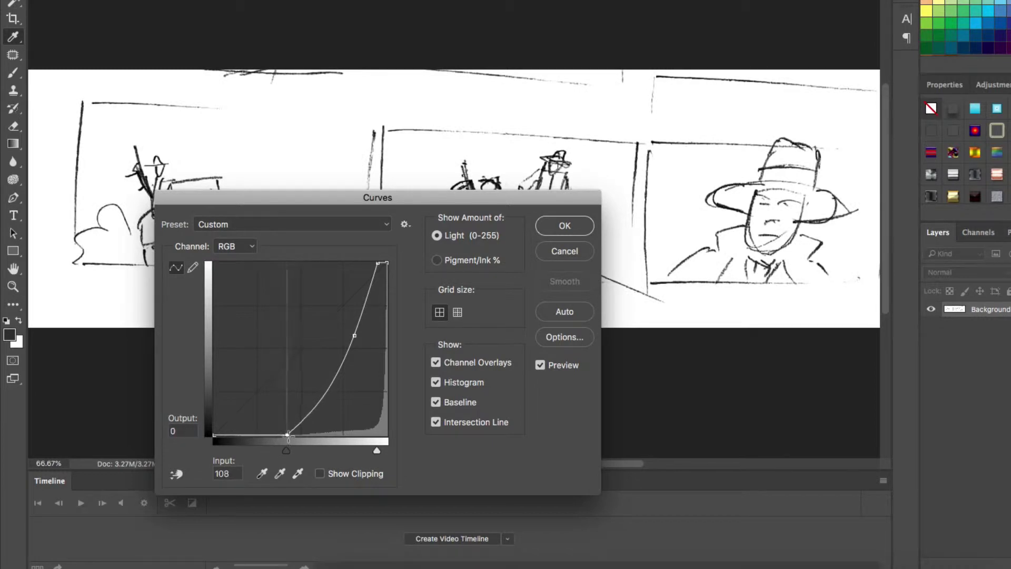
left_click(355, 336)
mouse_move(355, 335)
left_mouse_down()
mouse_move(356, 350)
mouse_move(352, 337)
left_mouse_up()
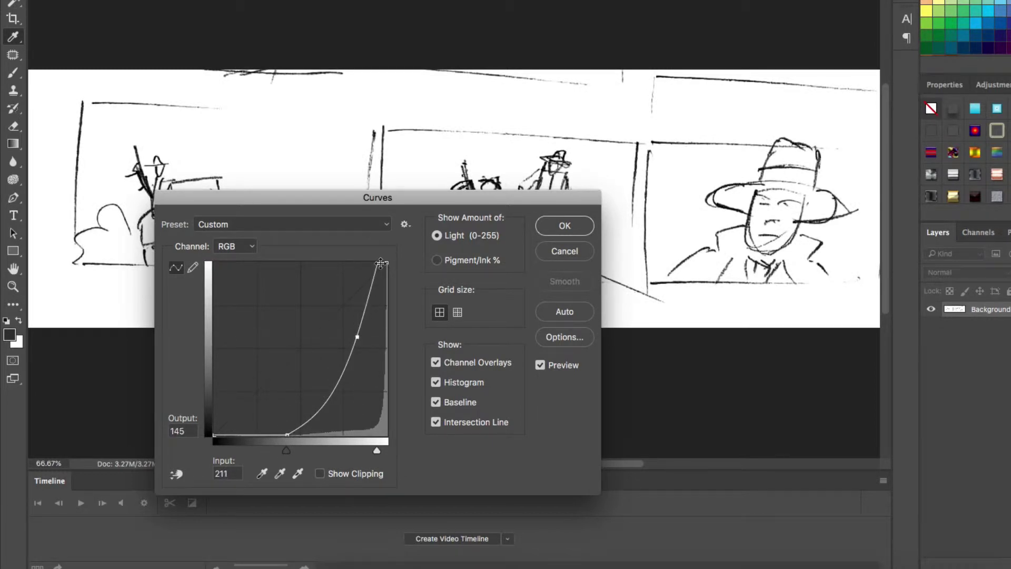
mouse_move(380, 263)
left_mouse_down()
mouse_move(354, 263)
mouse_move(373, 263)
left_mouse_up()
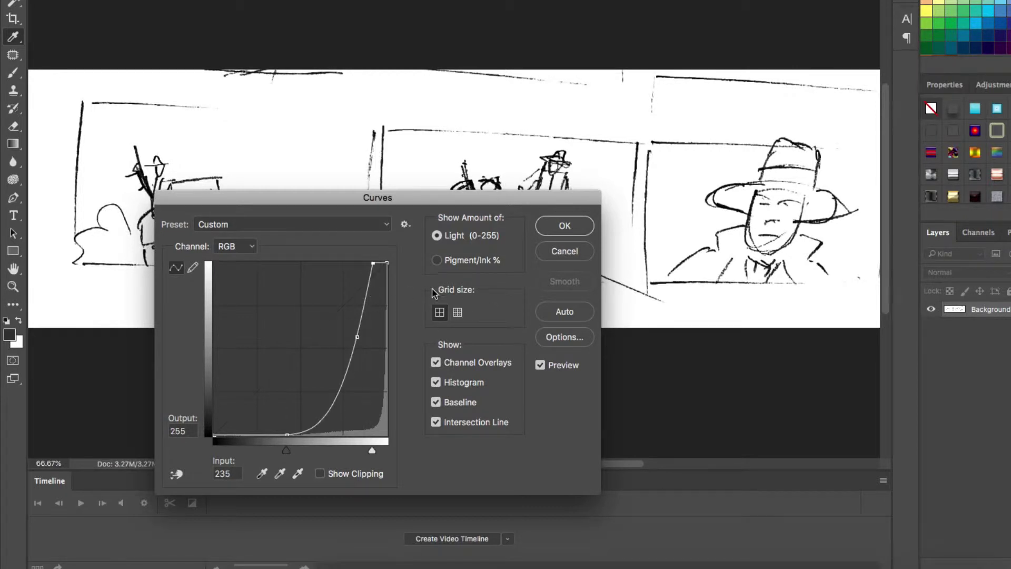
left_click(542, 231)
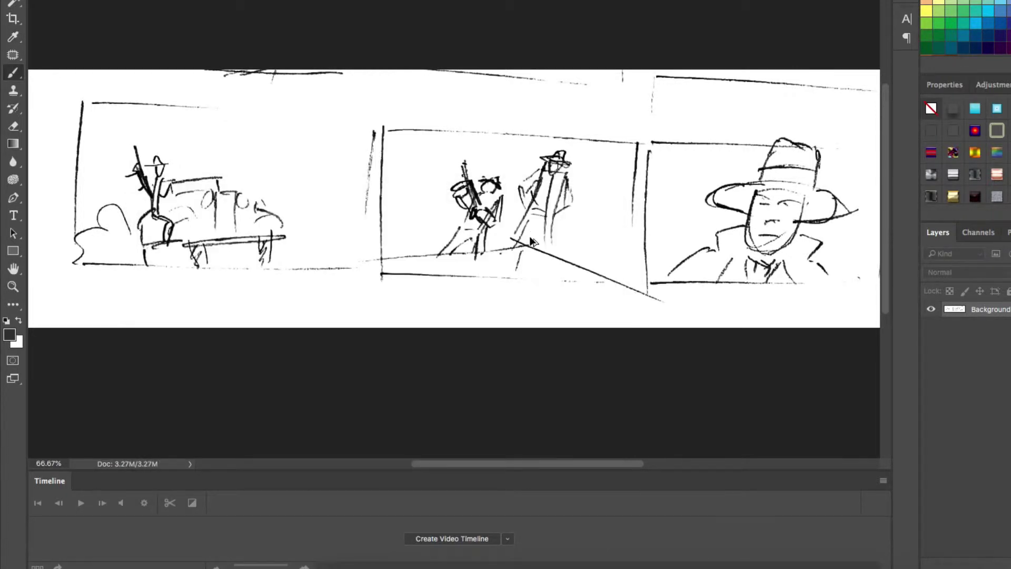
- Undo the Curves darkening and dismiss Color Balance without changes
key("ctrl+z")
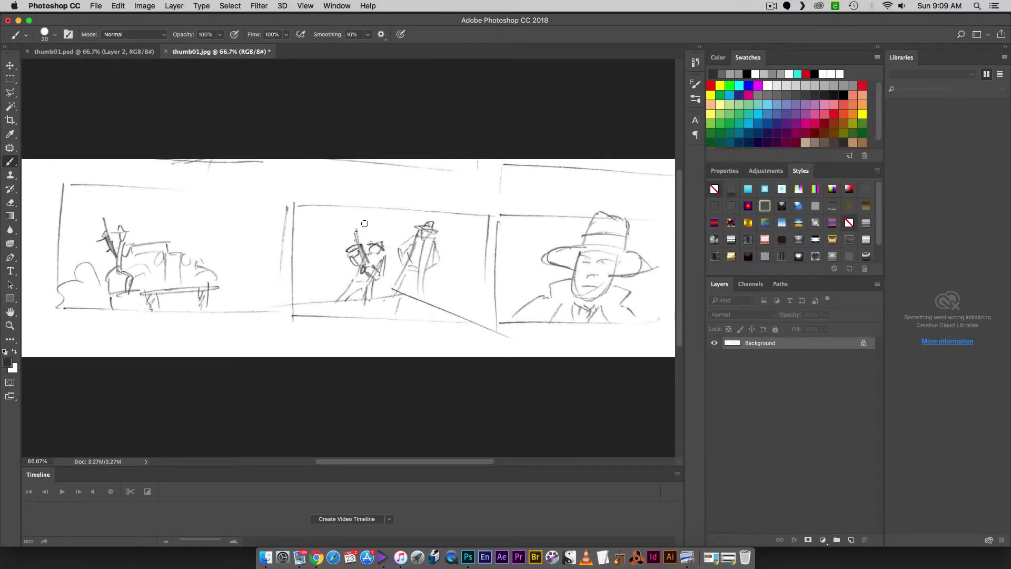
key("ctrl+b")
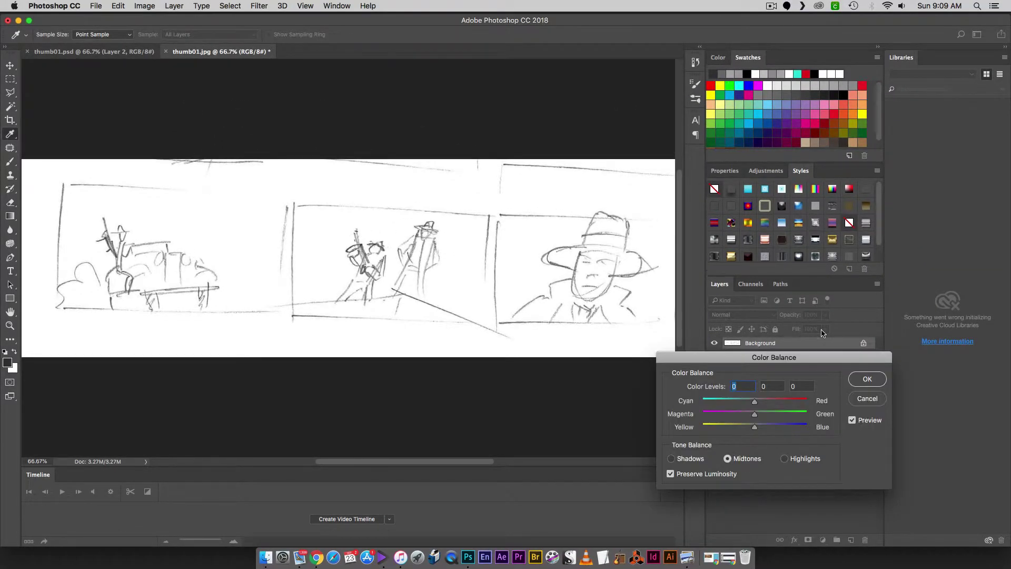
key("Escape")
key("ctrl+z")
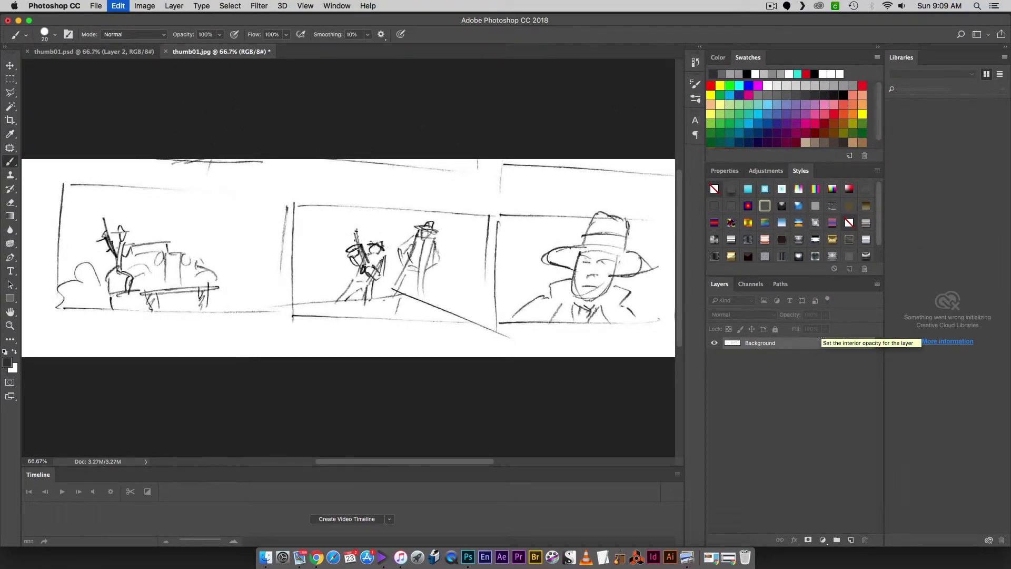
key("ctrl+z")
- Preview Brightness/Contrast on the sketch, ending at brightness -89 and contrast -14
left_click(152, 6)
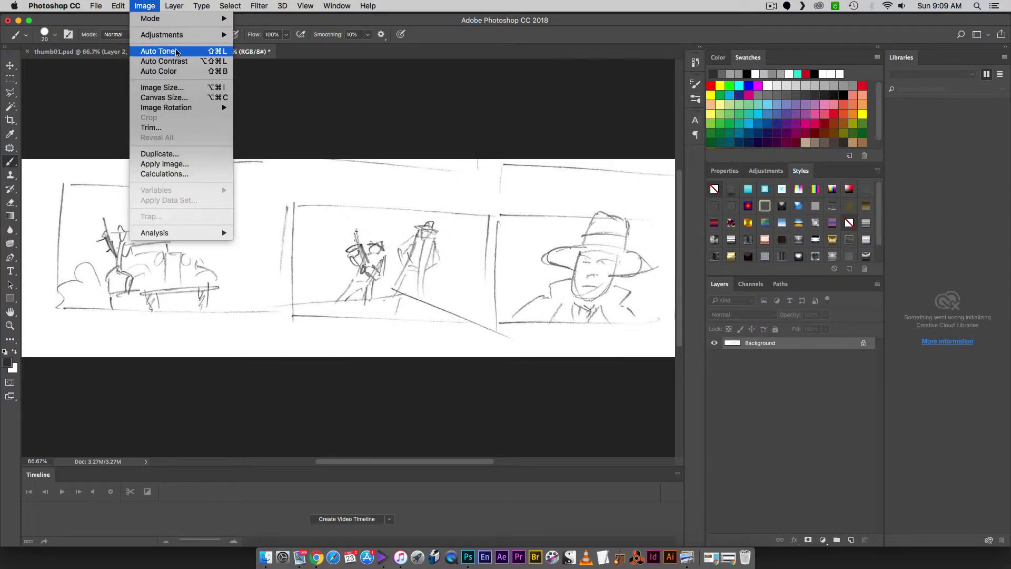
mouse_move(179, 36)
left_click(281, 34)
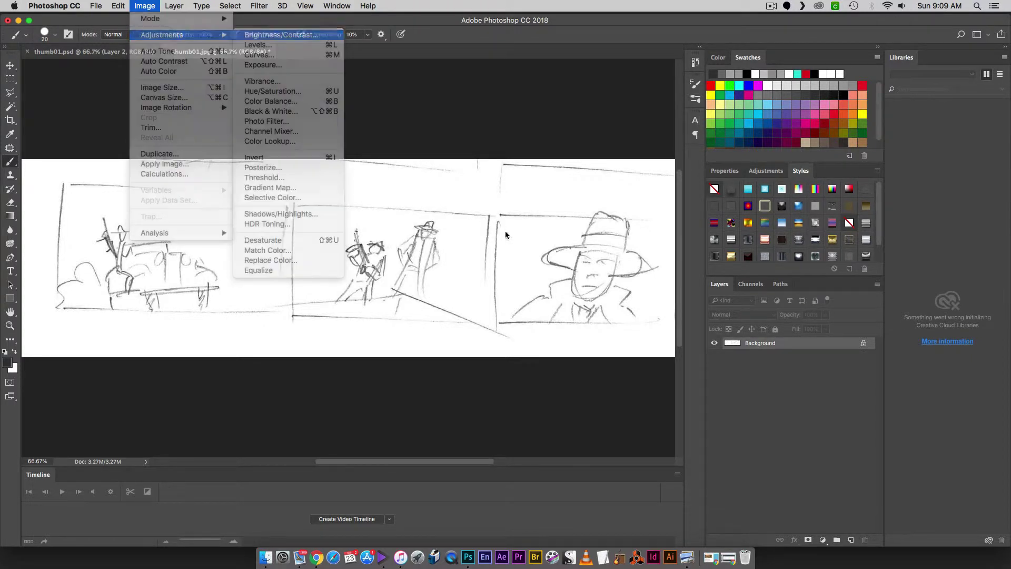
mouse_move(515, 218)
left_mouse_down()
mouse_move(334, 235)
mouse_move(322, 318)
left_mouse_up()
left_click_drag(287, 365, 335, 372)
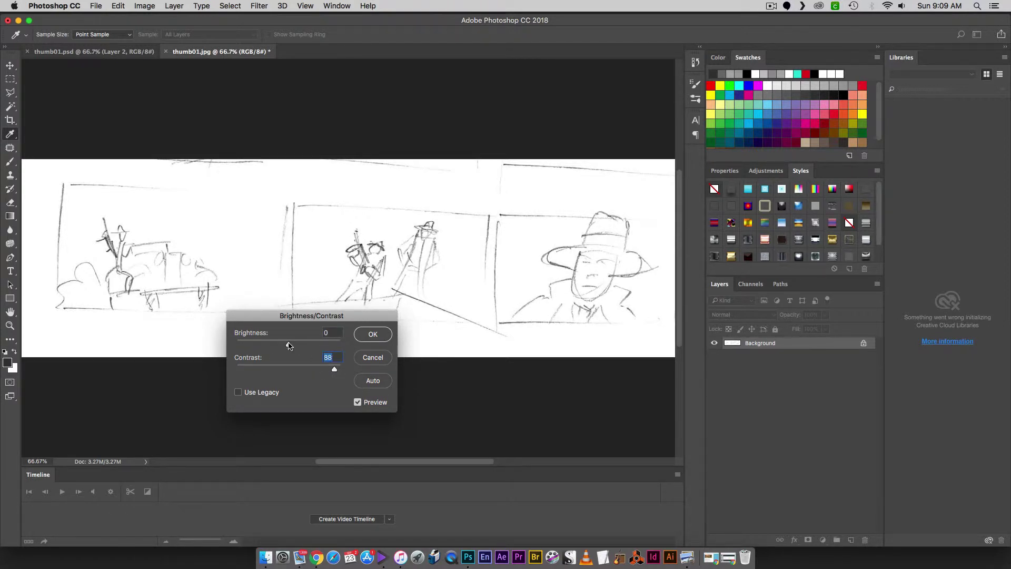
mouse_move(288, 346)
left_mouse_down()
mouse_move(304, 346)
mouse_move(254, 345)
left_mouse_up()
left_click_drag(334, 370, 303, 367)
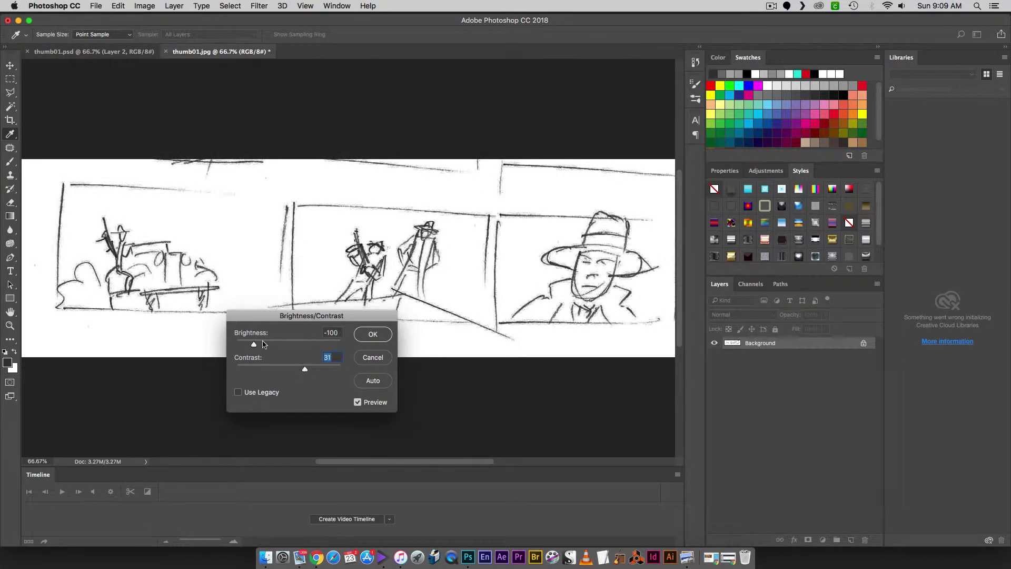
mouse_move(253, 345)
left_mouse_down()
mouse_move(242, 346)
mouse_move(258, 347)
left_mouse_up()
left_click_drag(306, 370, 275, 368)
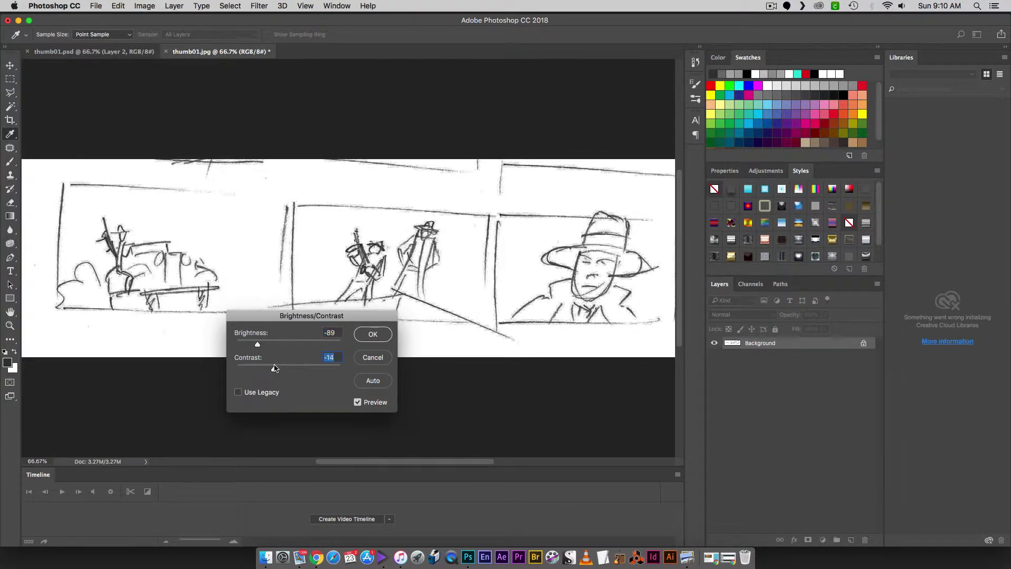
- Cancel Brightness/Contrast and apply a new Curves with black input 111, white 239 and a lowered midpoint
left_click(378, 362)
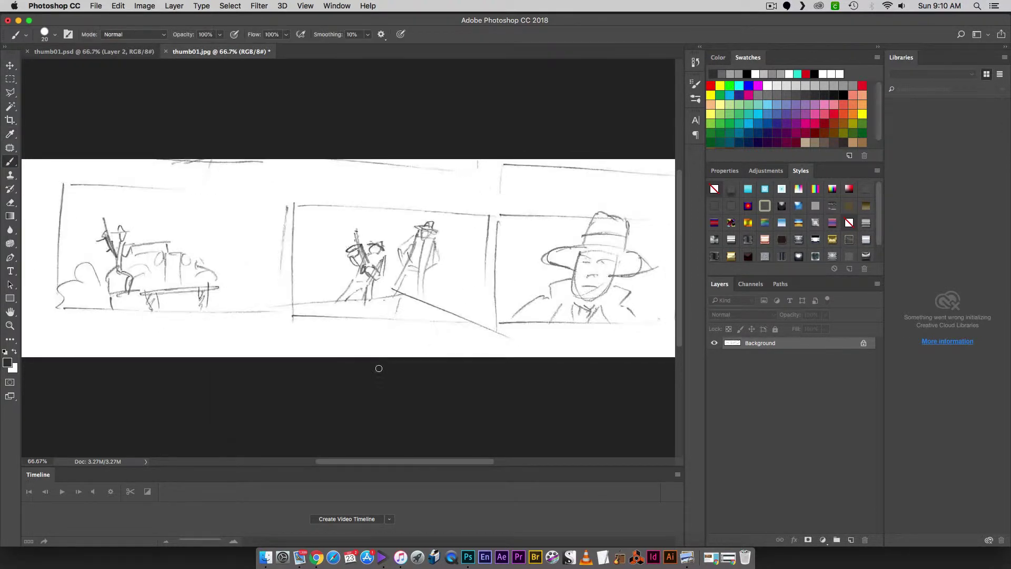
key("super+m")
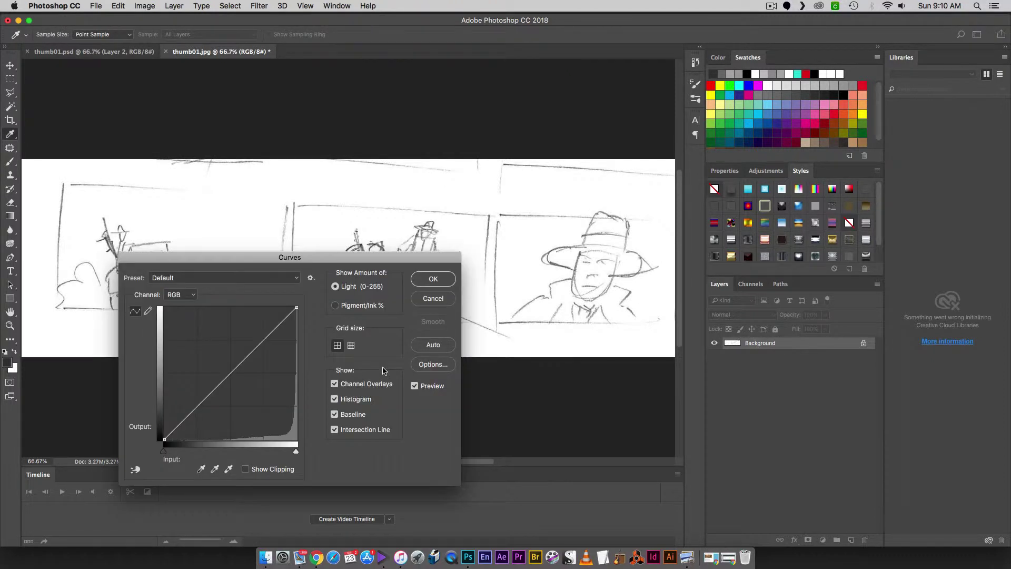
left_click_drag(163, 441, 221, 440)
left_click_drag(297, 307, 282, 308)
left_click_drag(255, 360, 264, 373)
left_click_drag(285, 308, 289, 308)
left_click(434, 281)
key("b")
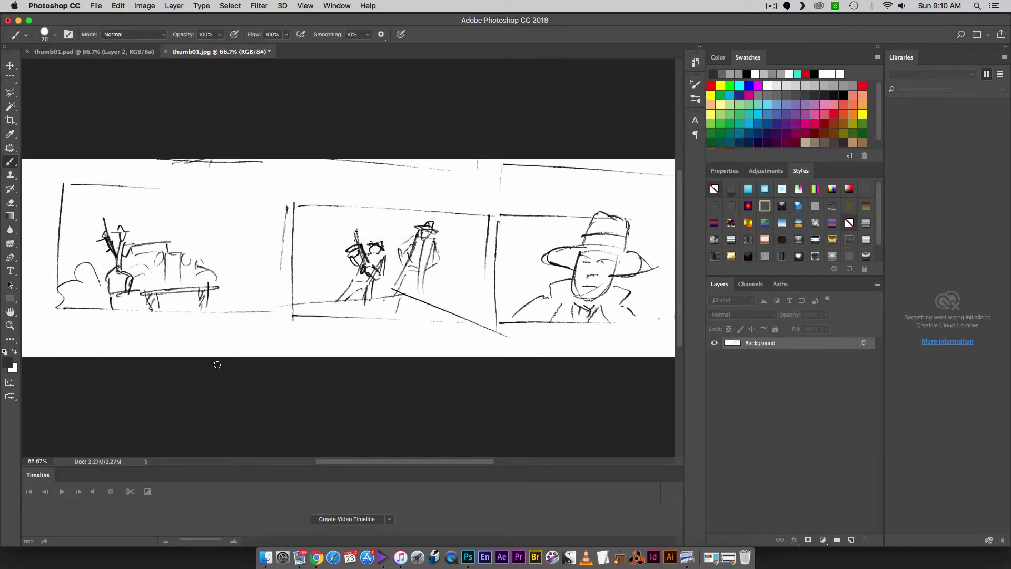
- Erase the old hand-drawn border lines around all three panels
key("e")
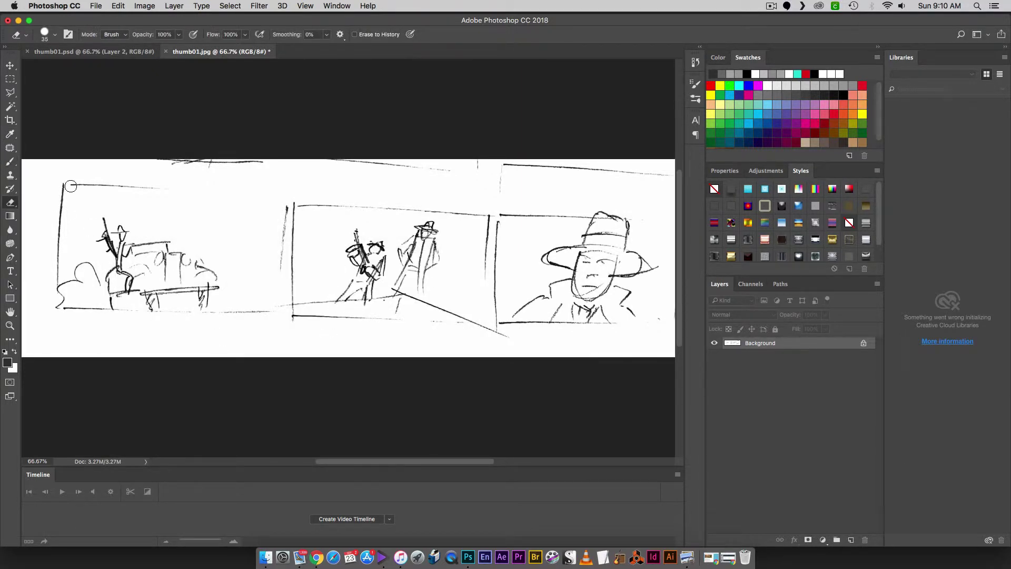
mouse_move(71, 186)
left_mouse_down()
mouse_move(181, 190)
mouse_move(62, 184)
mouse_move(54, 283)
left_mouse_up()
mouse_move(281, 309)
left_mouse_down()
mouse_move(270, 309)
mouse_move(285, 209)
mouse_move(295, 203)
left_mouse_up()
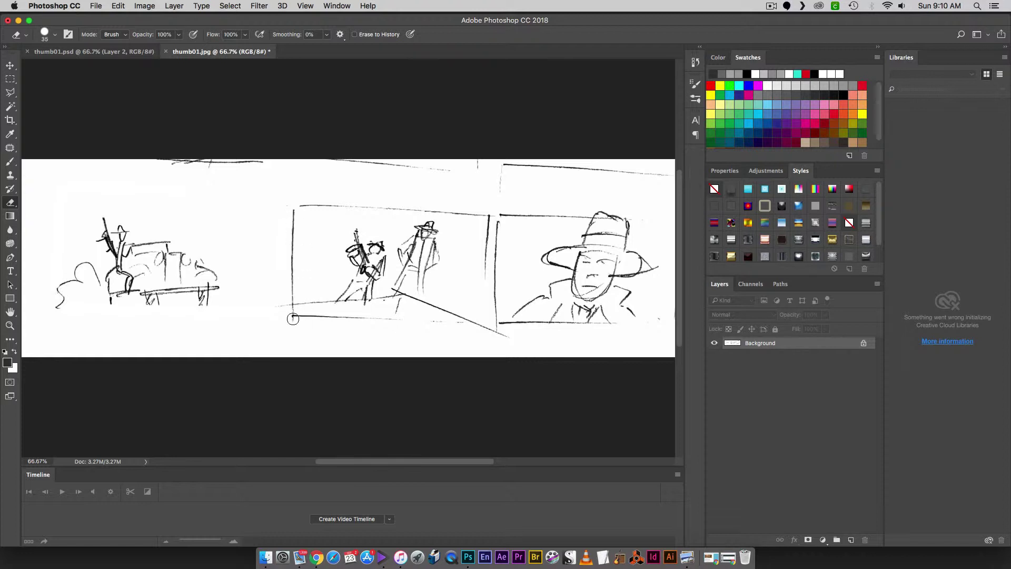
left_click_drag(292, 318, 471, 324)
mouse_move(502, 205)
left_mouse_down()
mouse_move(484, 274)
mouse_move(488, 221)
left_mouse_up()
mouse_move(296, 205)
left_mouse_down()
mouse_move(486, 209)
mouse_move(499, 216)
mouse_move(499, 325)
left_mouse_up()
left_click_drag(592, 328, 646, 328)
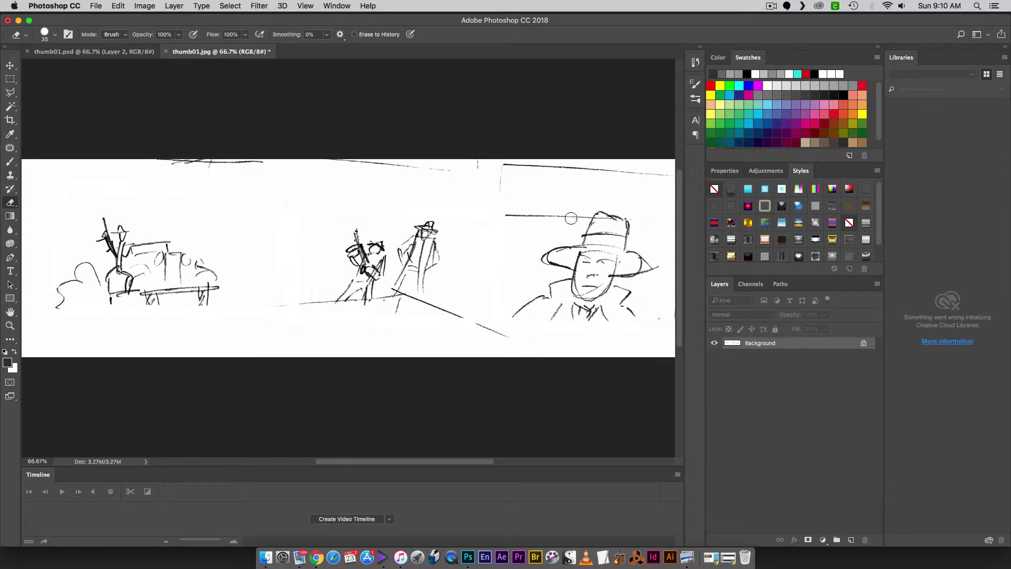
left_click_drag(587, 214, 492, 216)
- Erase the stray strokes along the page top, the hat-brim tip and the ground line's end
left_click_drag(293, 171, 558, 167)
left_click_drag(336, 155, 158, 161)
left_click_drag(556, 167, 637, 180)
left_click_drag(492, 200, 494, 180)
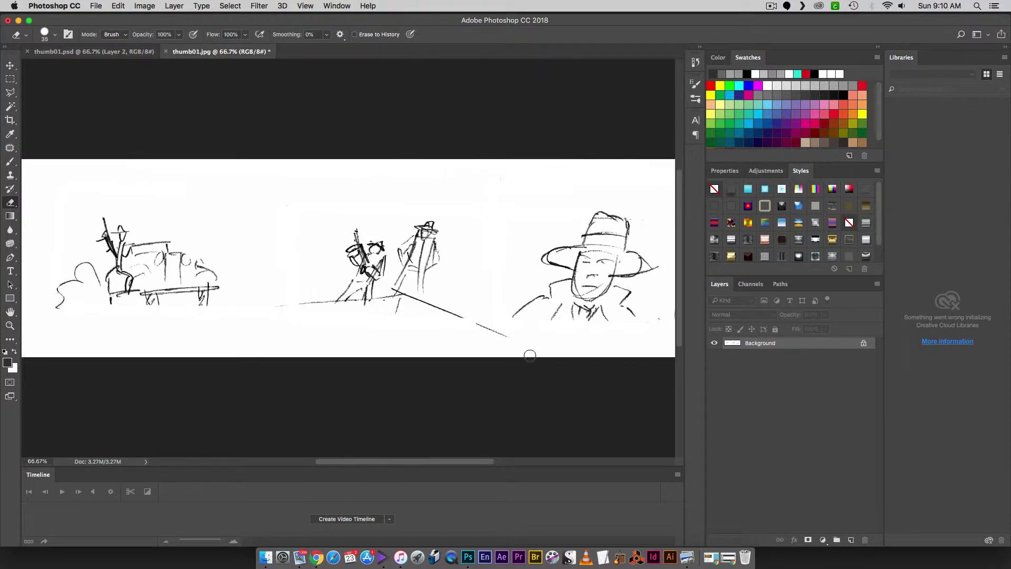
mouse_move(662, 267)
left_mouse_down()
mouse_move(653, 257)
mouse_move(653, 276)
left_mouse_up()
left_click_drag(261, 301, 286, 306)
- Add a new layer and draw a 16:9 fixed-ratio marquee around the first sketch
left_click(850, 540)
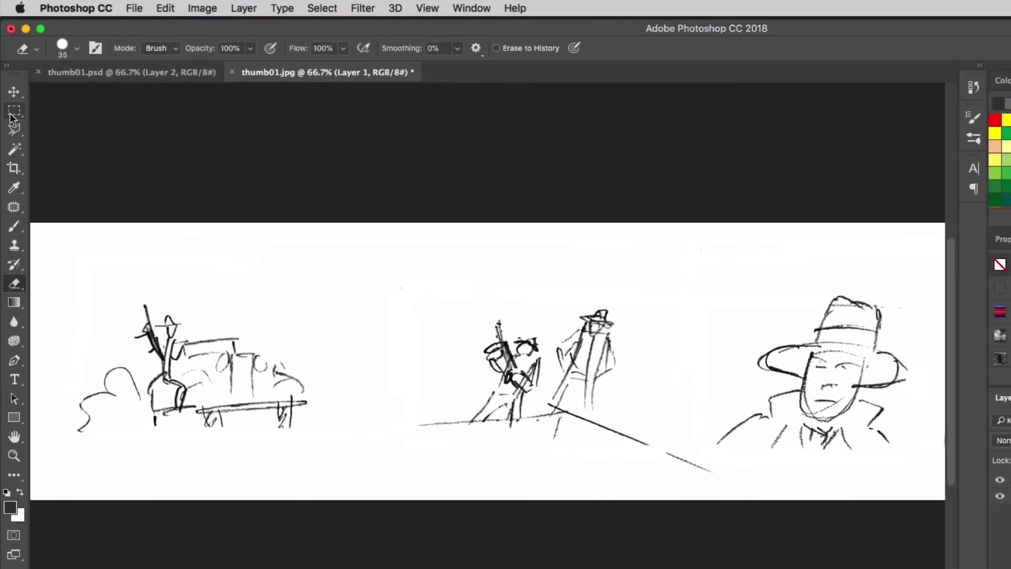
left_click(11, 87)
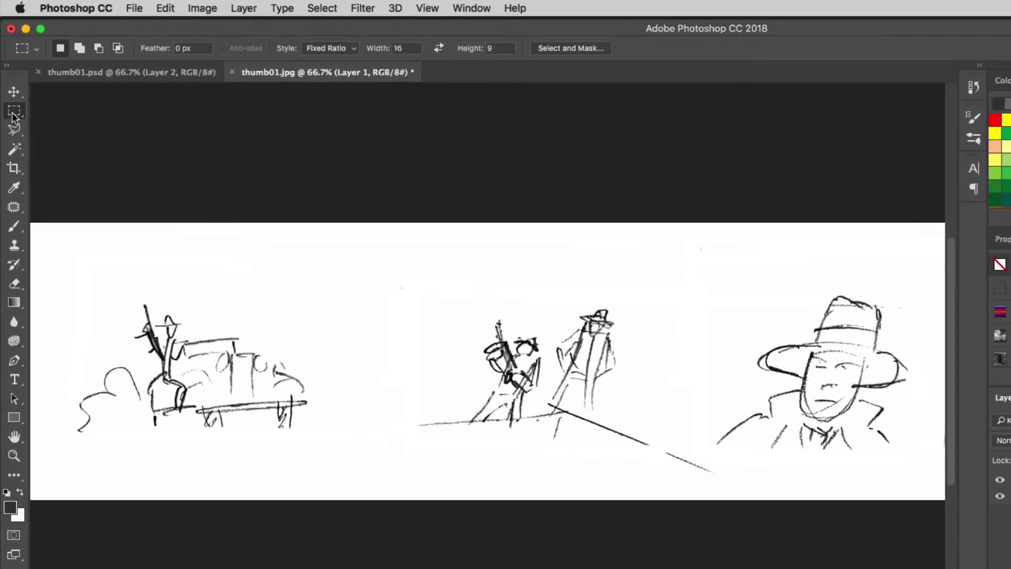
left_click(339, 49)
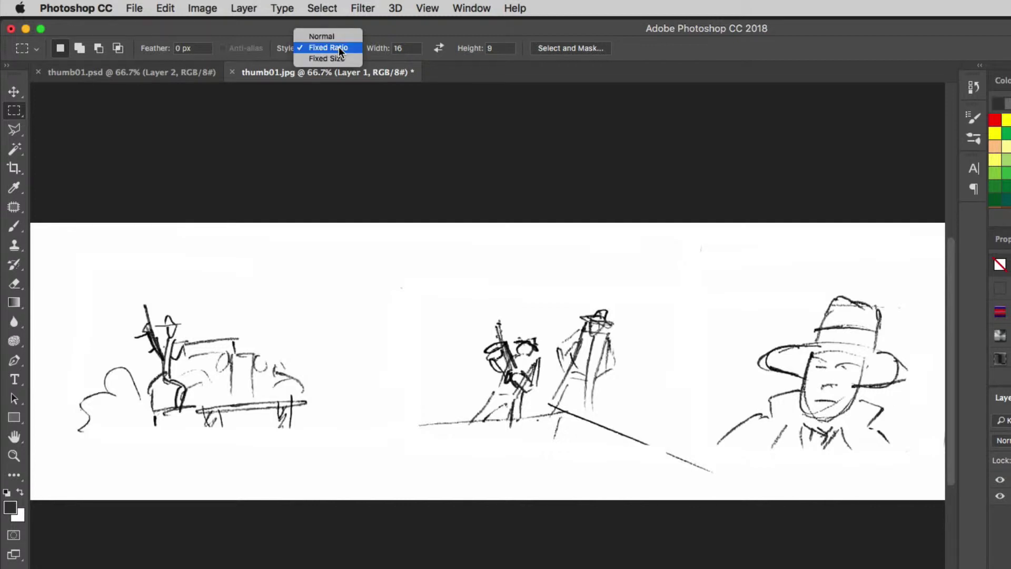
left_click(339, 49)
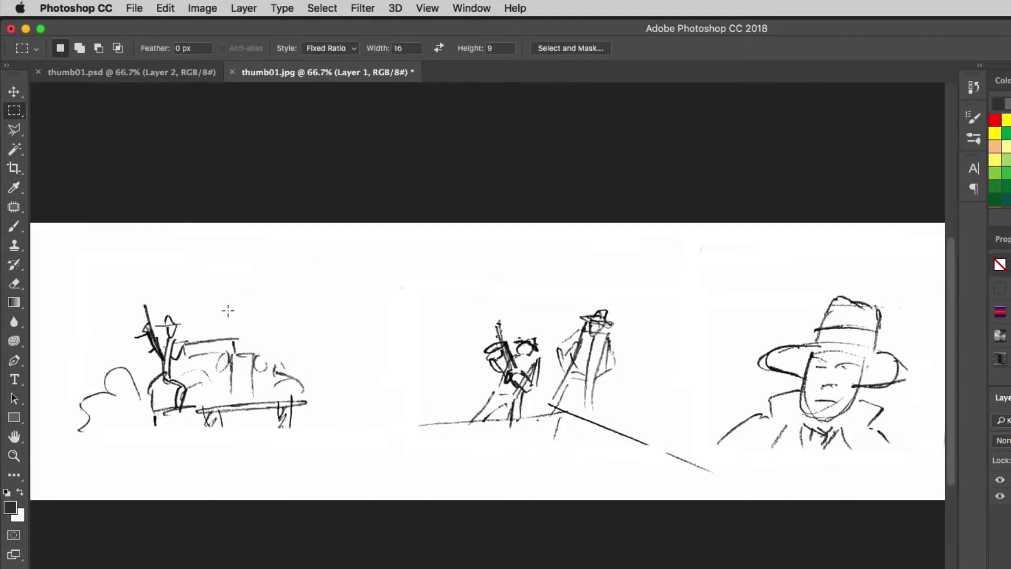
left_click_drag(82, 282, 370, 445)
left_click_drag(49, 271, 326, 459)
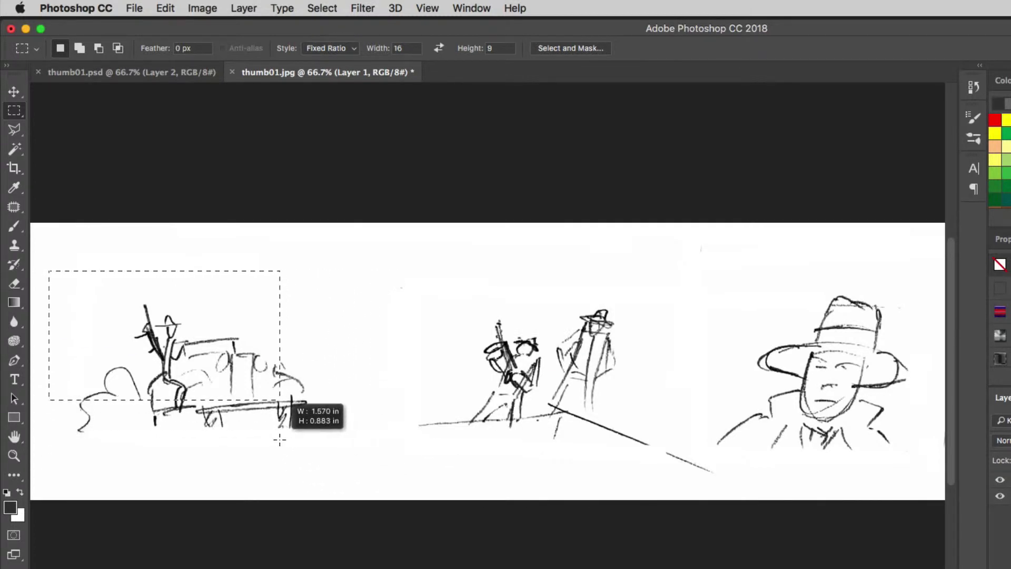
left_click_drag(279, 439, 327, 460)
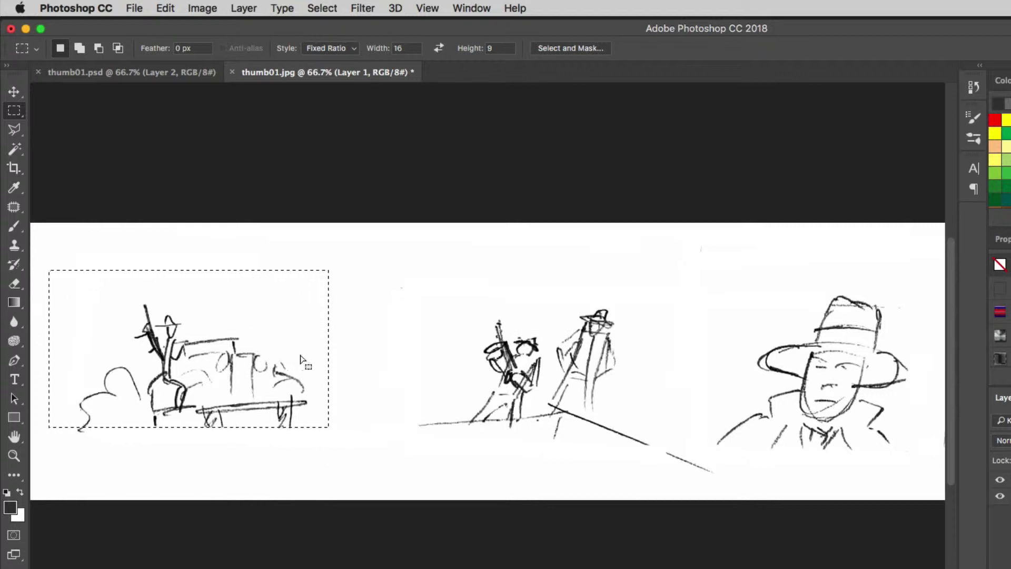
left_click(84, 333)
left_click_drag(328, 336, 471, 262)
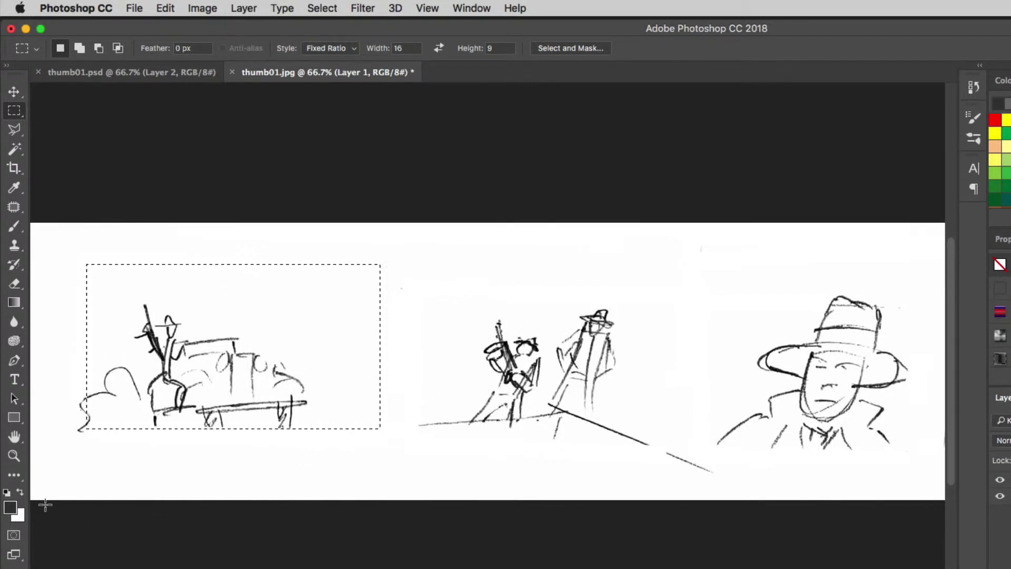
- Stroke the first selection with a 5 px black line and nudge the frame into place
key("d")
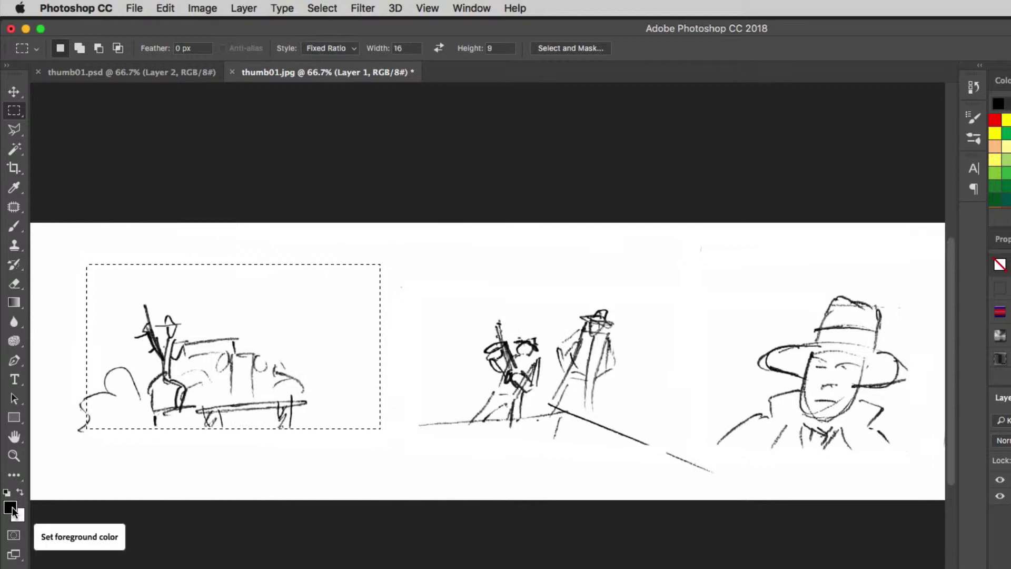
left_click(165, 8)
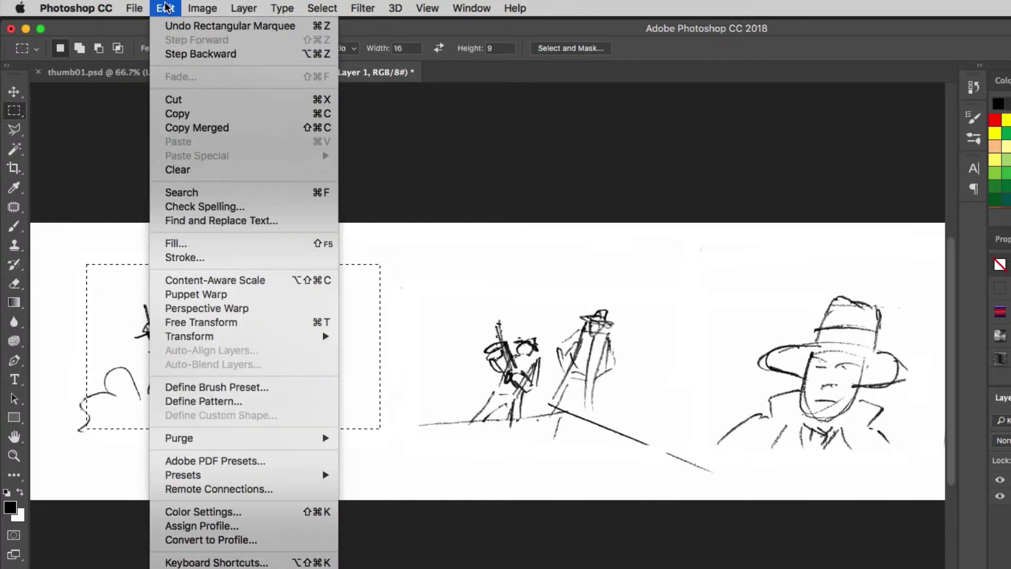
left_click(237, 257)
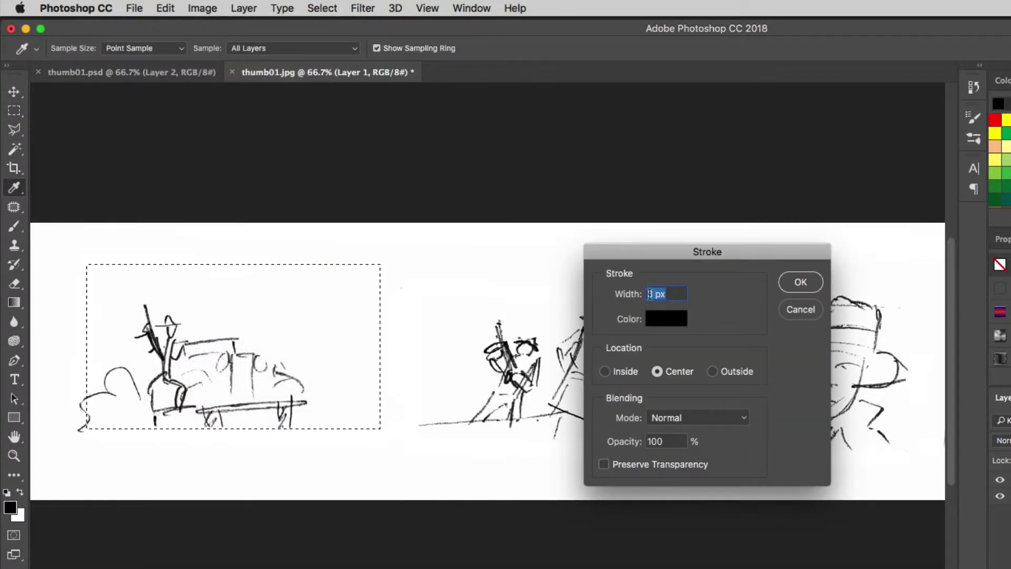
left_click(652, 295)
key("BackSpace")
type("5")
key("Return")
key("m")
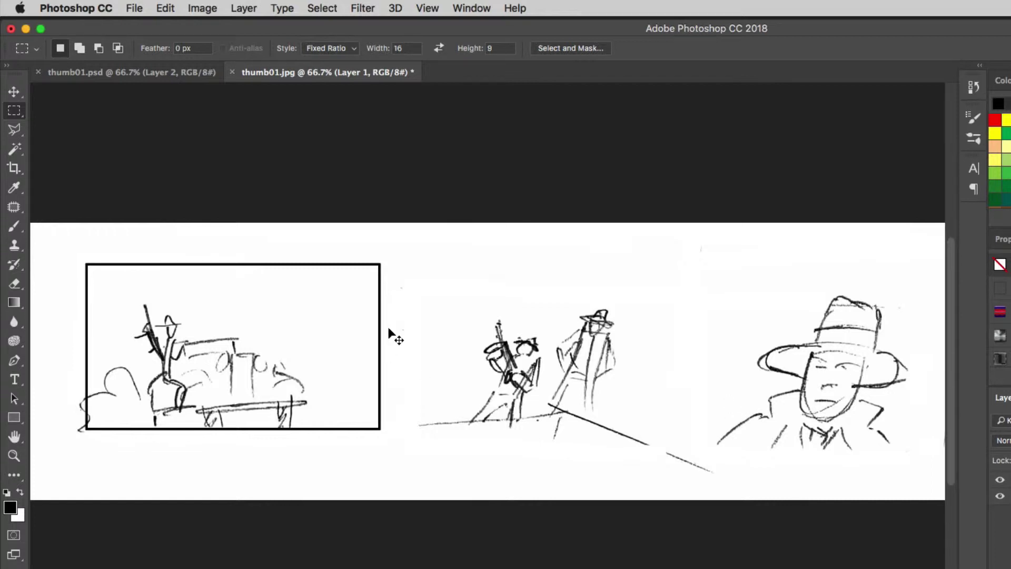
key("v")
mouse_move(343, 269)
left_mouse_down()
mouse_move(313, 291)
mouse_move(287, 258)
mouse_move(342, 298)
mouse_move(310, 280)
mouse_move(352, 267)
mouse_move(333, 275)
mouse_move(346, 283)
left_mouse_up()
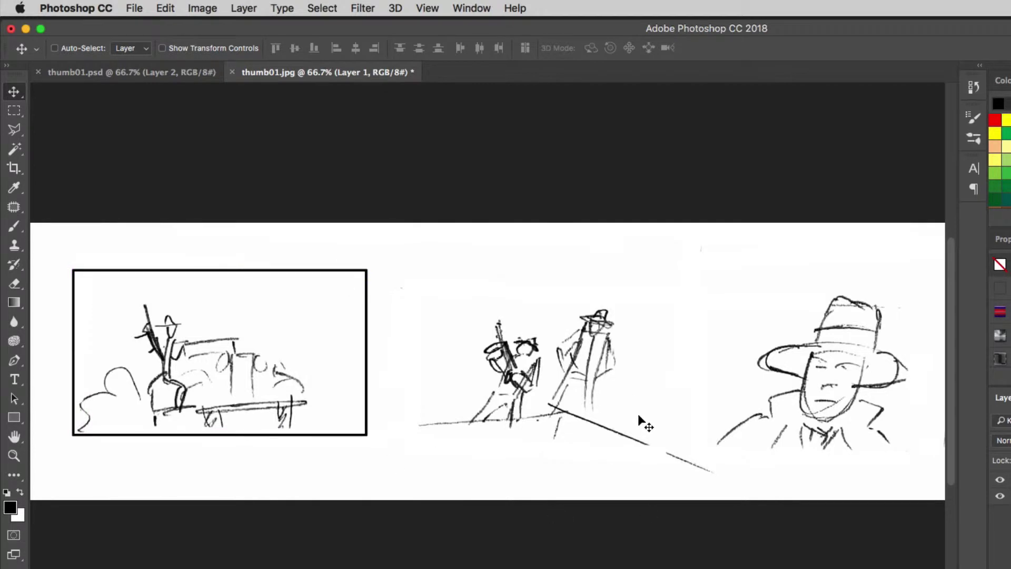
- Frame the middle sketch with a 16:9 selection stroked 5 px black
key("m")
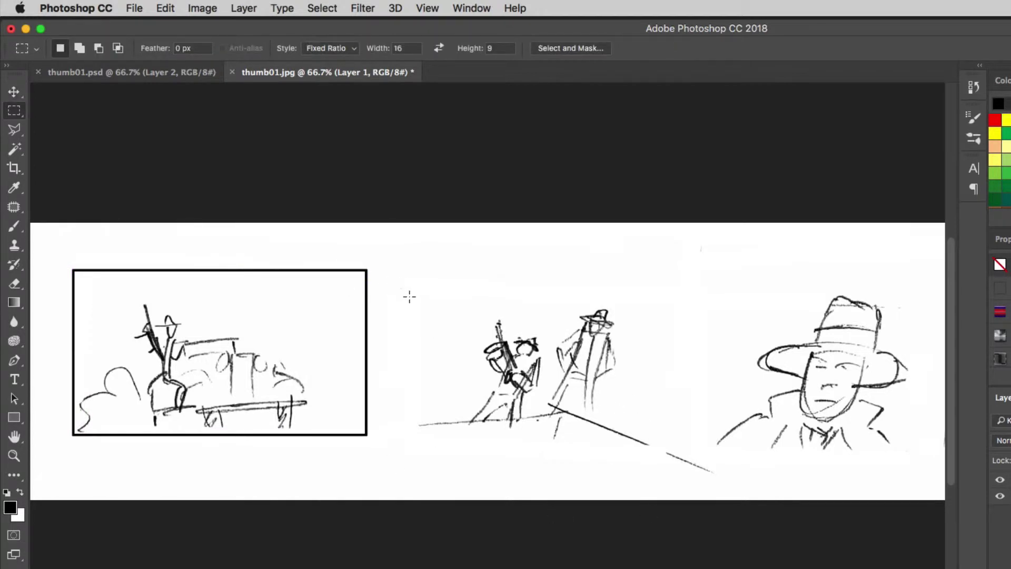
left_click_drag(410, 298, 717, 453)
key("shift+Left")
key("shift+Left")
key("shift+Up")
key("shift+Up")
key("shift+Up")
left_click(172, 9)
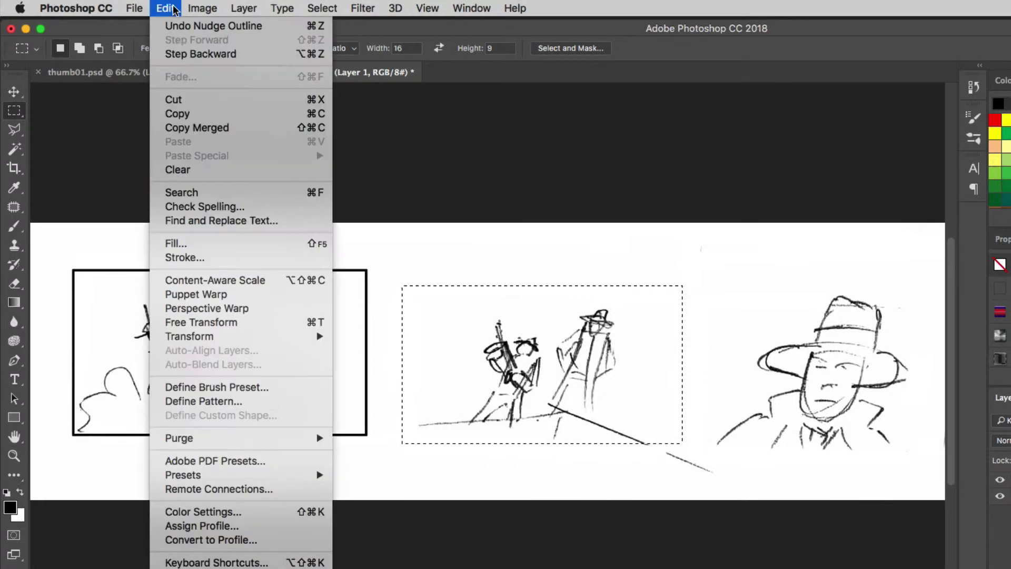
left_click(189, 258)
key("Return")
key("m")
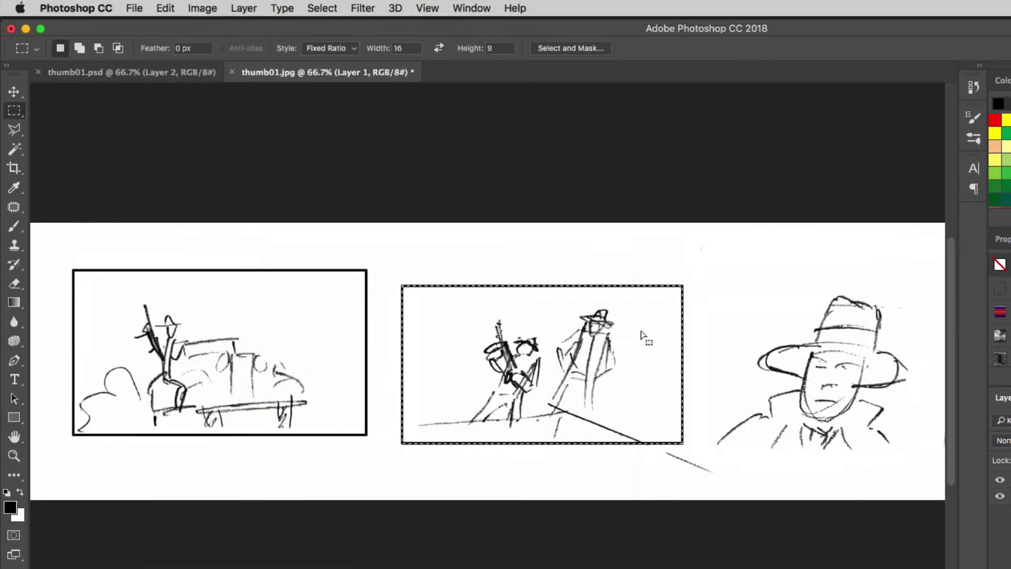
key("super+d")
- Frame the hat sketch with a 16:9 selection stroked 5 px black
mouse_move(703, 300)
left_mouse_down()
mouse_move(900, 455)
mouse_move(943, 535)
mouse_move(936, 542)
left_mouse_up()
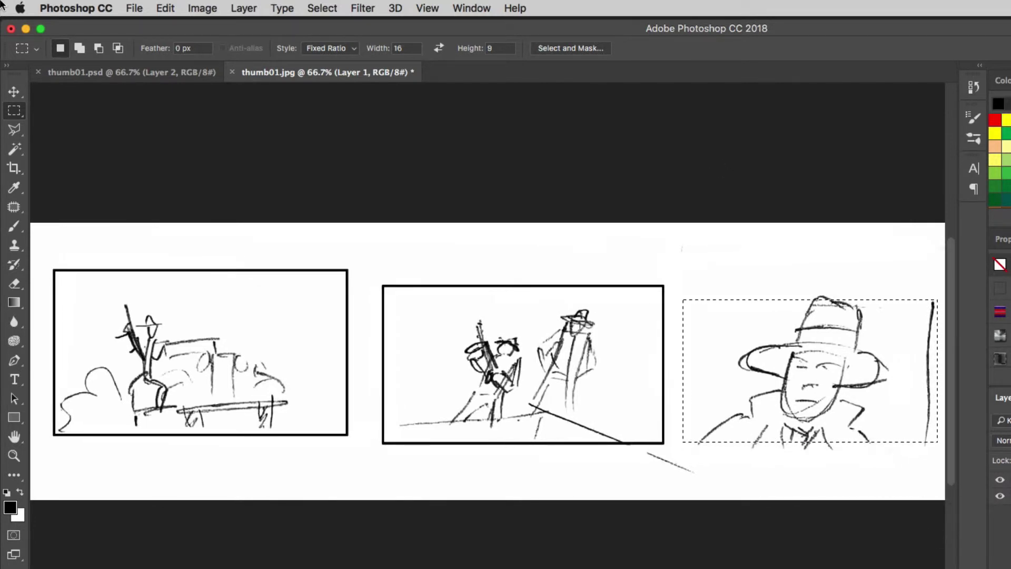
left_click(161, 7)
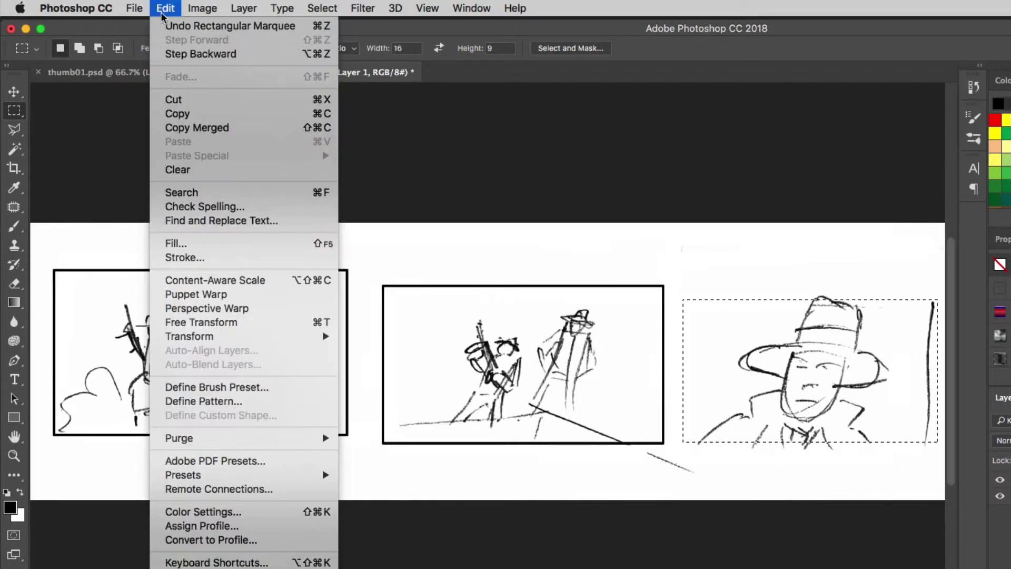
left_click(229, 259)
key("Return")
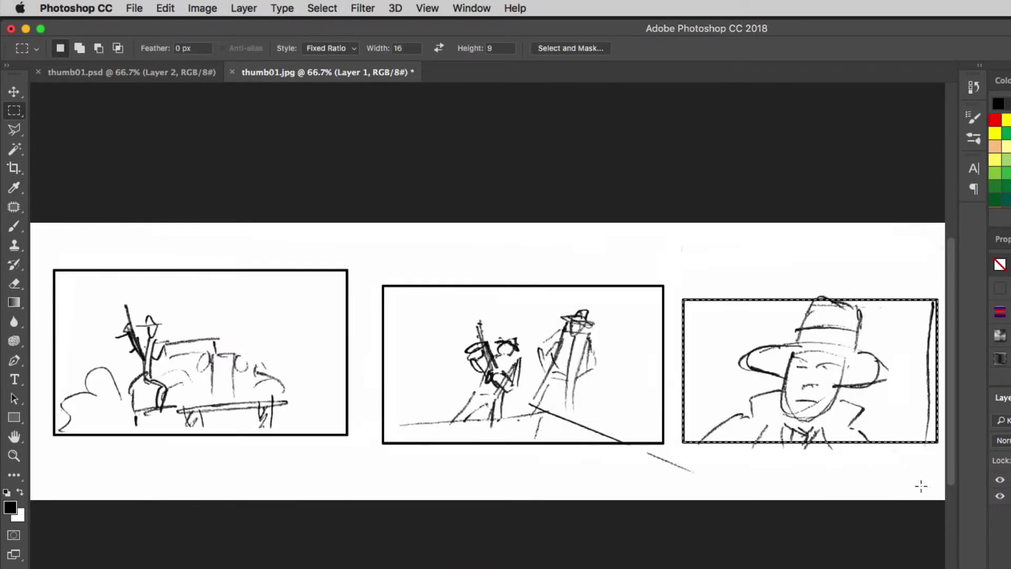
key("super+d")
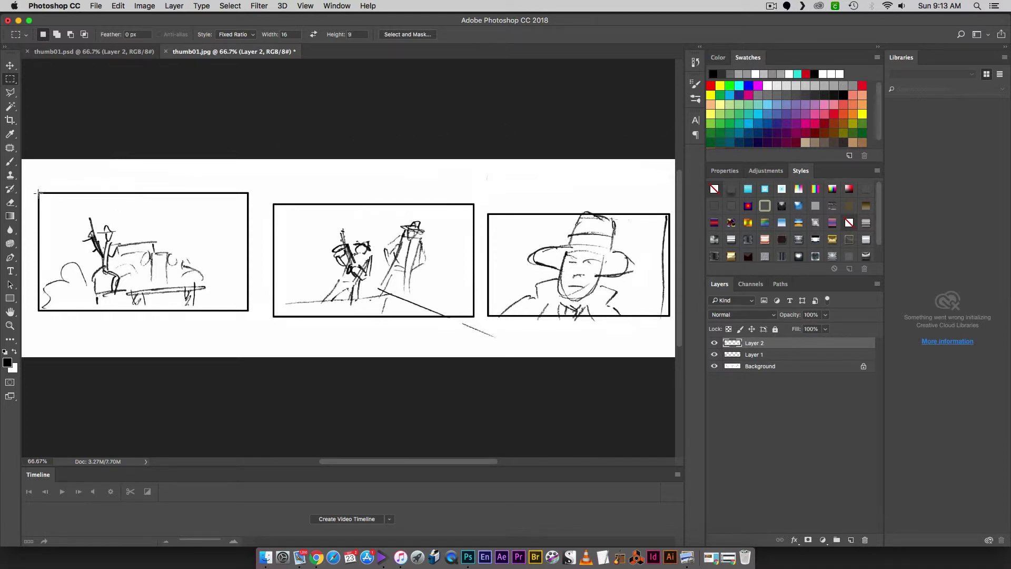
- Fill the first framed panel with 40% Gray
left_click_drag(212, 301, 248, 310)
left_click(838, 83)
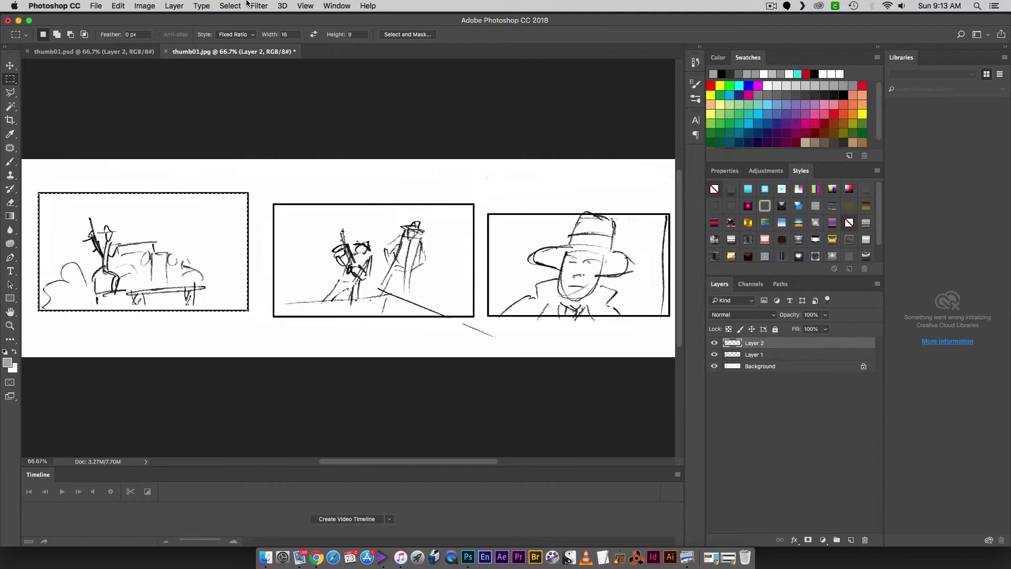
key("alt+BackSpace")
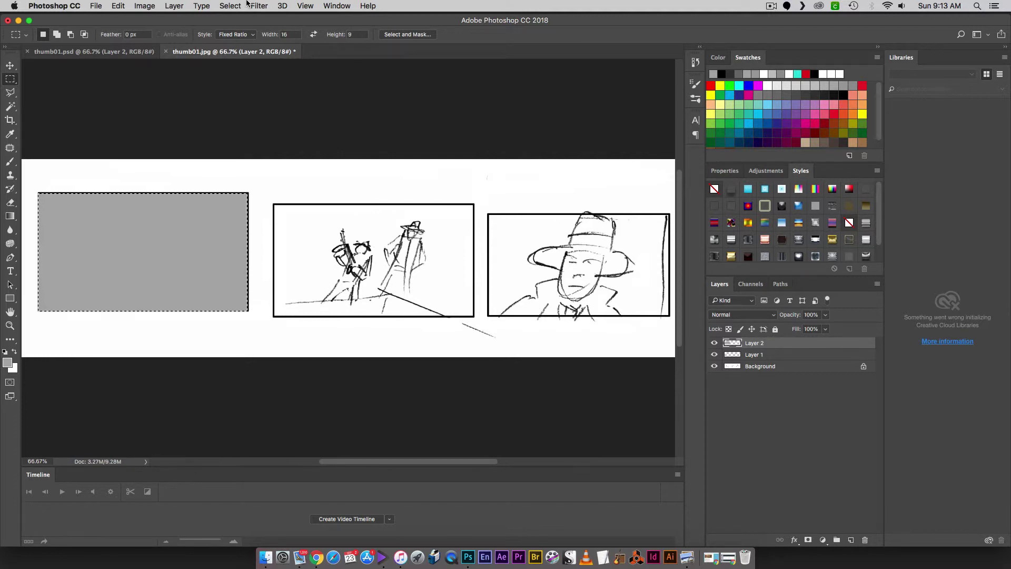
key("cmd+z")
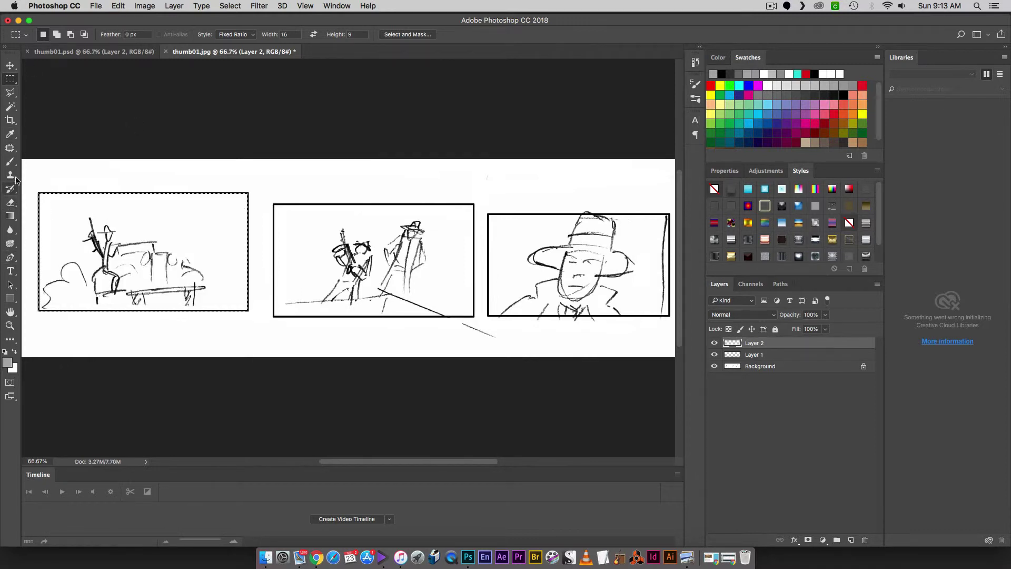
key("alt+BackSpace")
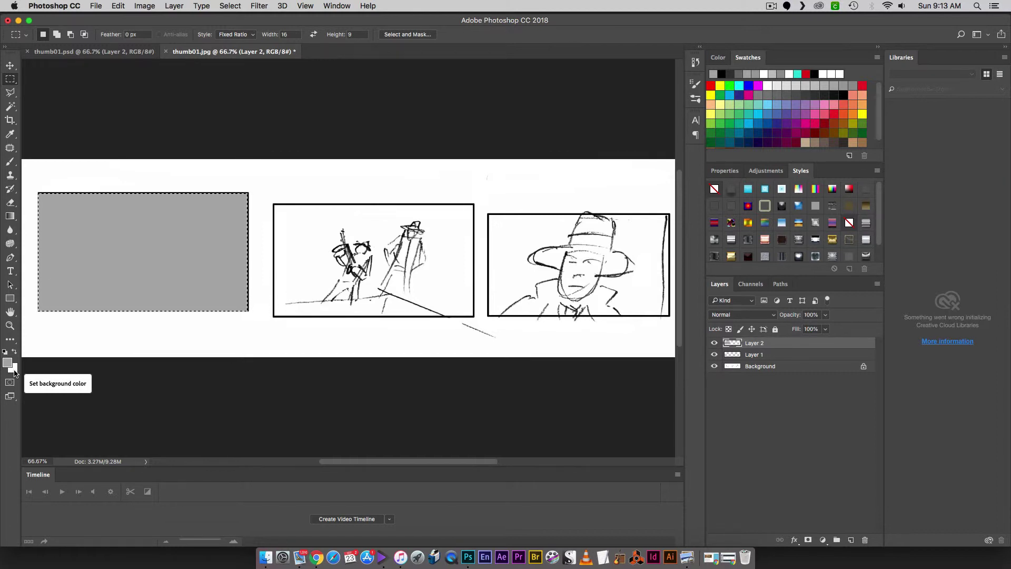
left_click(265, 280)
- Fill the second and third frames with the same gray, replacing an accidental black fill
left_click_drag(272, 206, 489, 315)
key("alt+BackSpace")
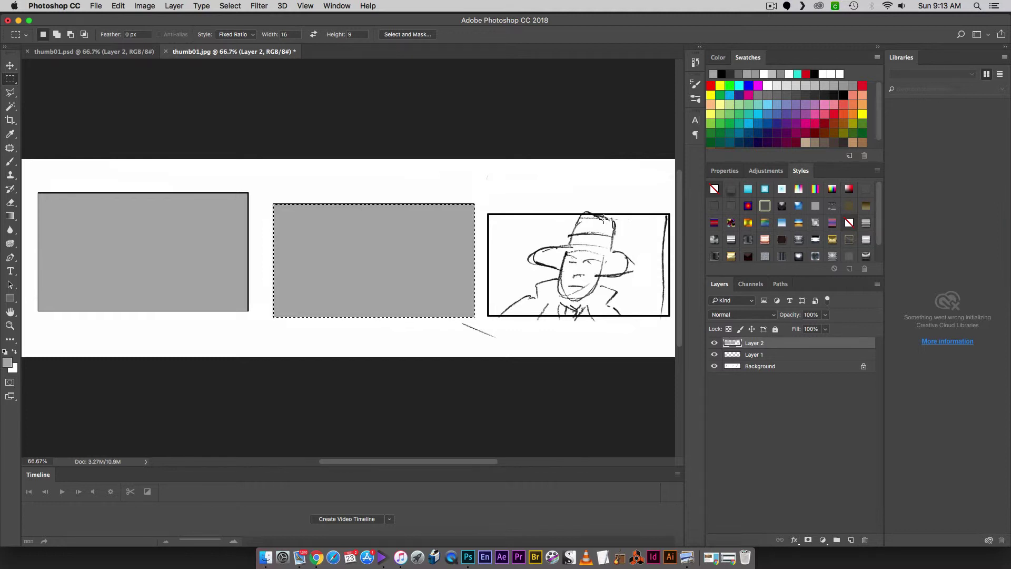
key("d")
left_click_drag(488, 215, 668, 318)
key("alt+BackSpace")
key("super+z")
left_click(827, 85)
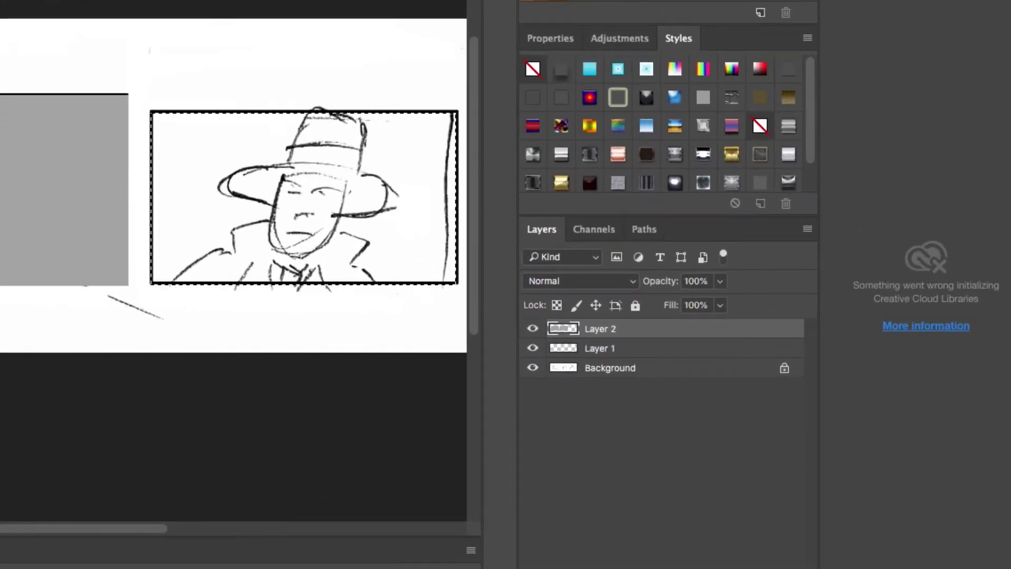
key("alt+BackSpace")
key("super+d")
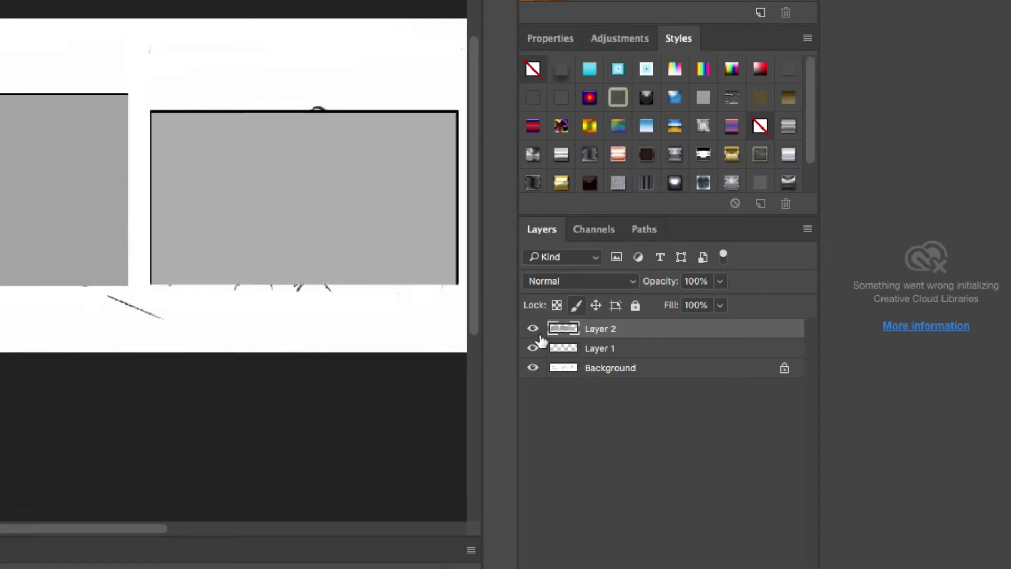
- Set Layer 2 to Multiply and brush light grey over panel one's dust cloud and headlights
left_click(582, 280)
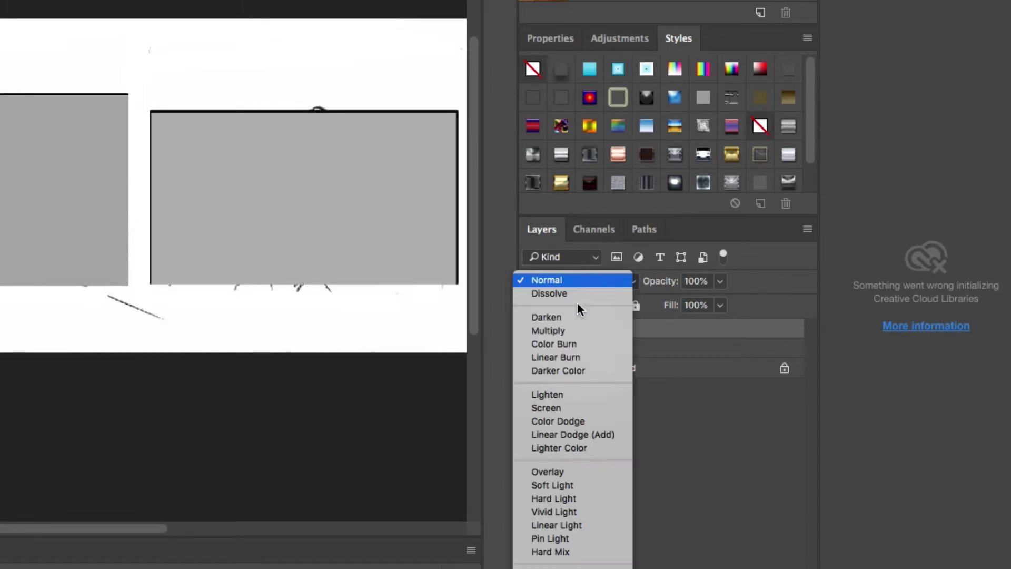
left_click(572, 330)
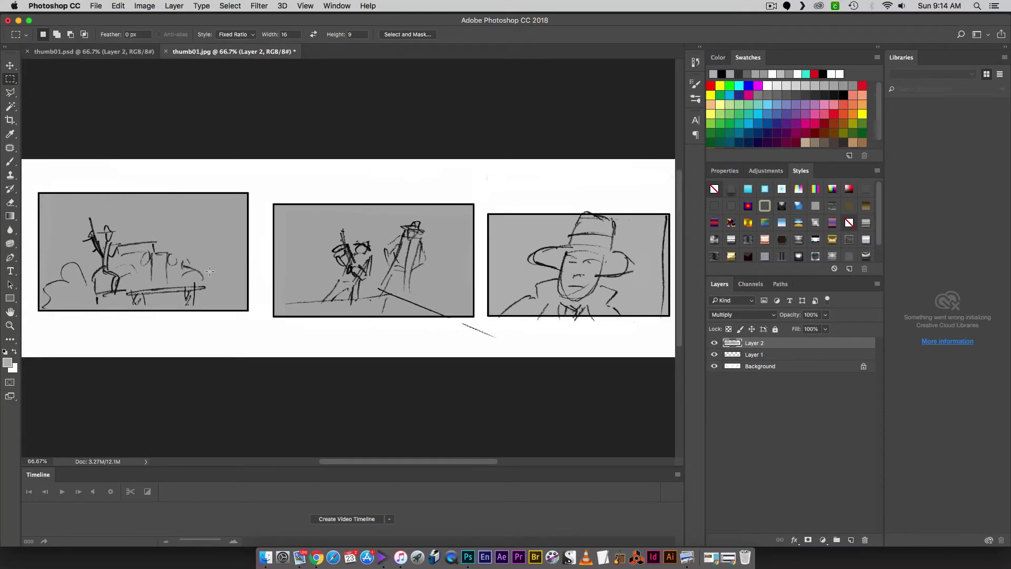
left_click(789, 84)
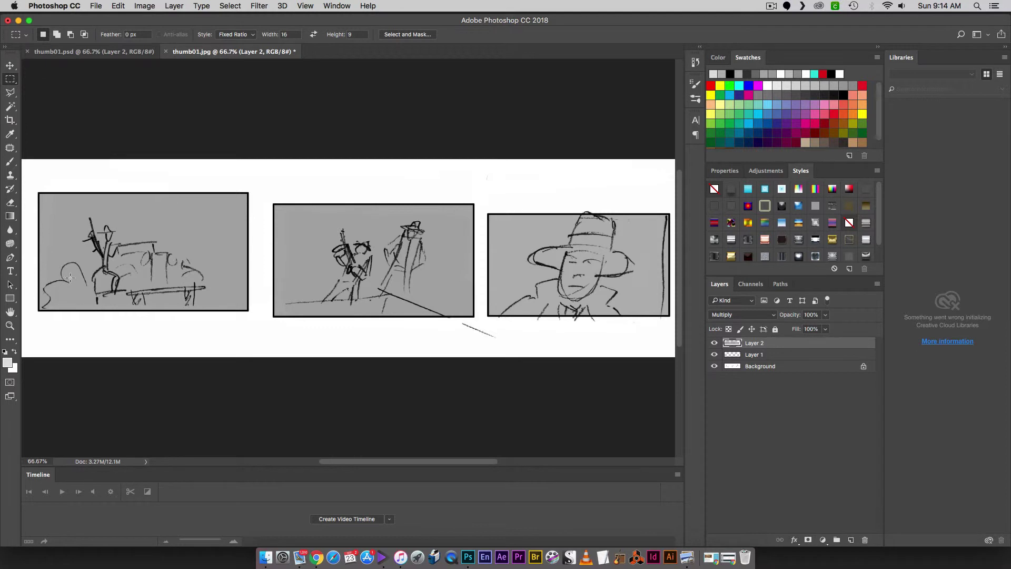
key("b")
mouse_move(72, 272)
left_mouse_down()
mouse_move(77, 290)
mouse_move(55, 295)
mouse_move(92, 306)
left_mouse_up()
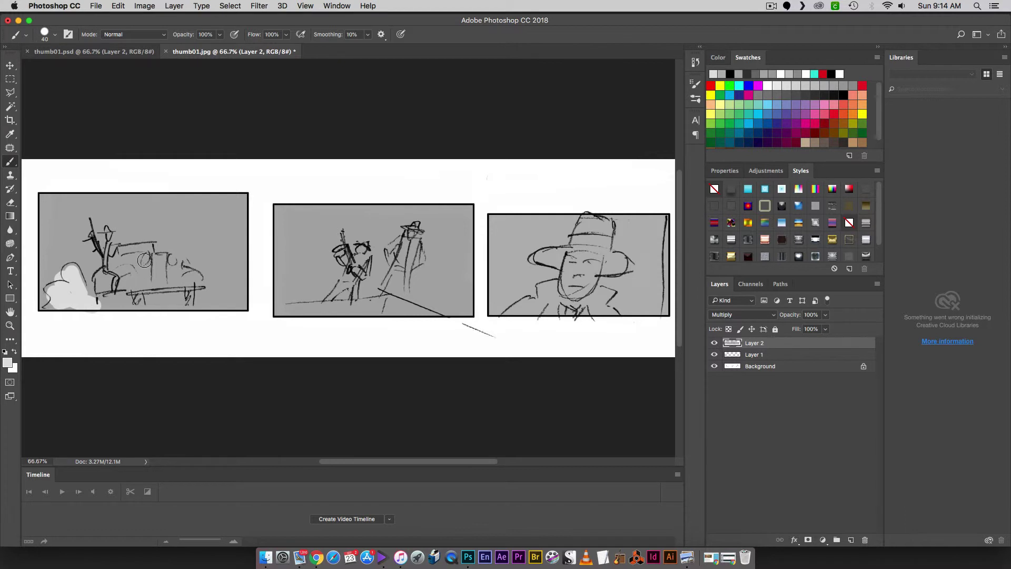
left_click(145, 260)
left_click(172, 259)
- Paint dark grey shading over the car in the first panel
left_click(817, 97)
left_click(804, 92)
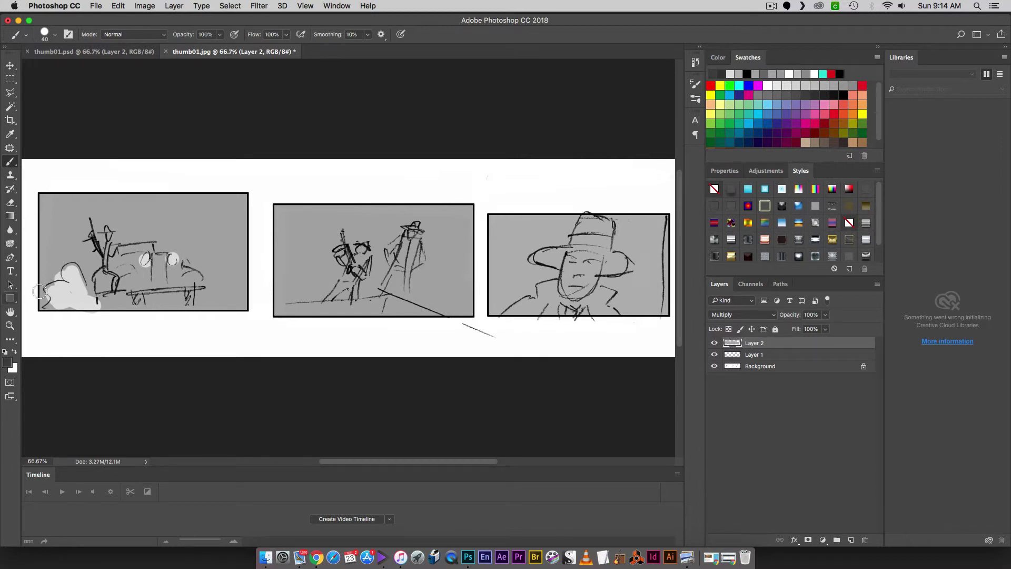
mouse_move(99, 273)
left_mouse_down()
mouse_move(197, 280)
mouse_move(125, 277)
mouse_move(125, 255)
mouse_move(182, 273)
mouse_move(109, 232)
mouse_move(121, 265)
left_mouse_up()
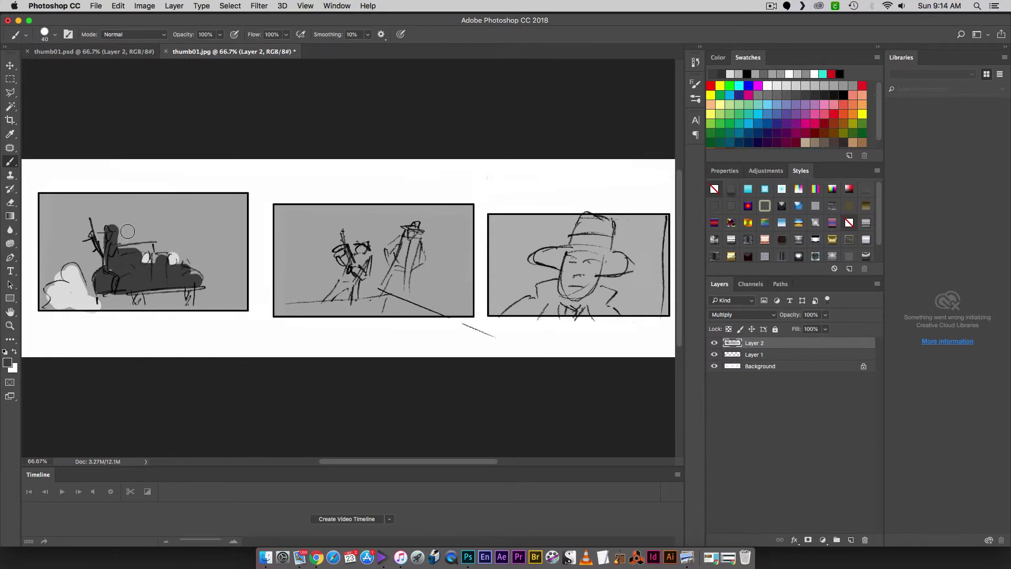
left_click(152, 213, "alt")
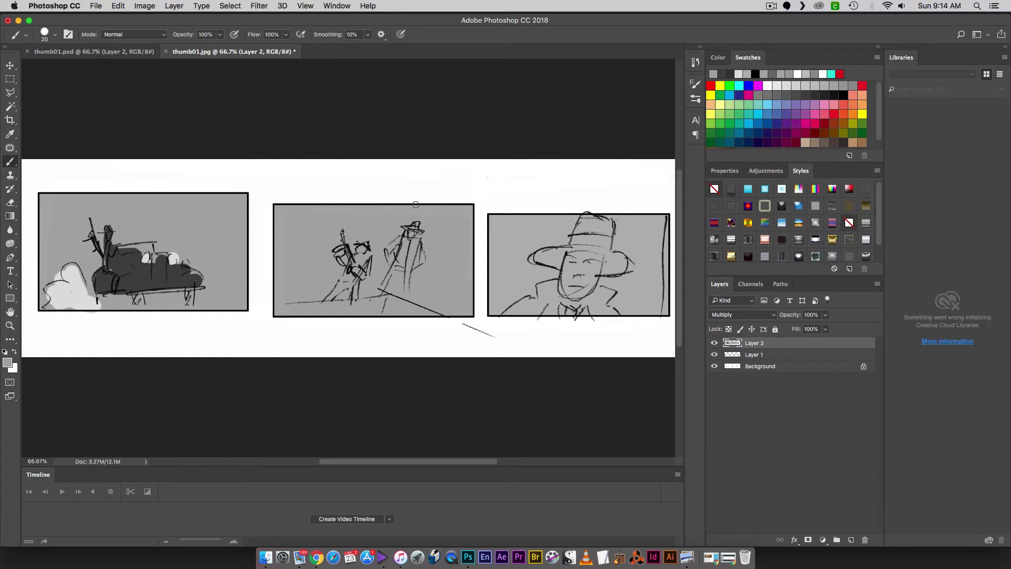
left_click(805, 94)
- Shade the middle panel's kneeling and standing figures in soft light grey
mouse_move(353, 257)
left_mouse_down()
mouse_move(346, 282)
mouse_move(361, 264)
left_mouse_up()
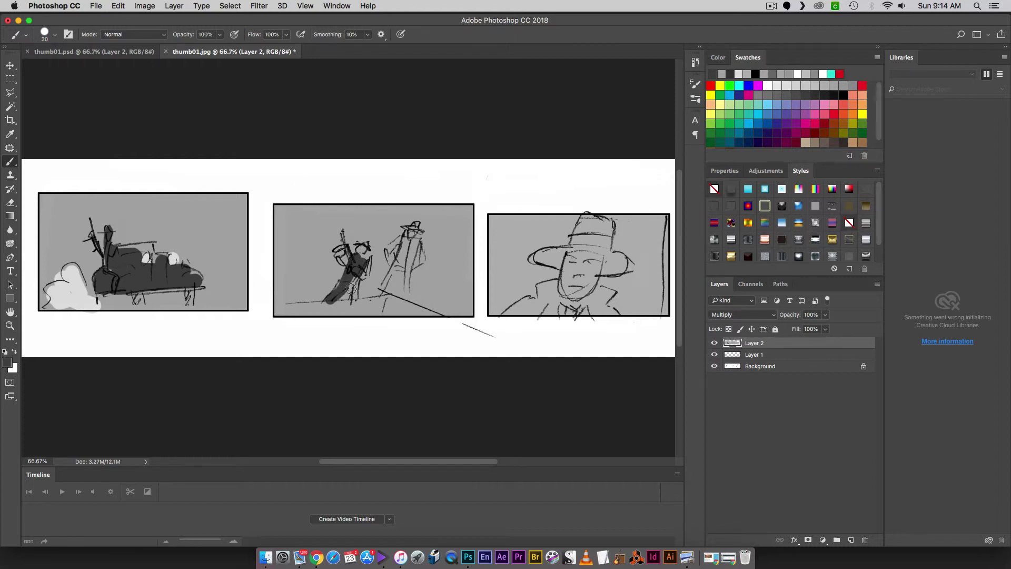
left_click_drag(352, 288, 352, 299)
left_click_drag(357, 257, 363, 245)
key("super+alt+z")
key("super+alt+z")
key("super+alt+z")
key("super+alt+z")
key("super+alt+z")
key("super+alt+z")
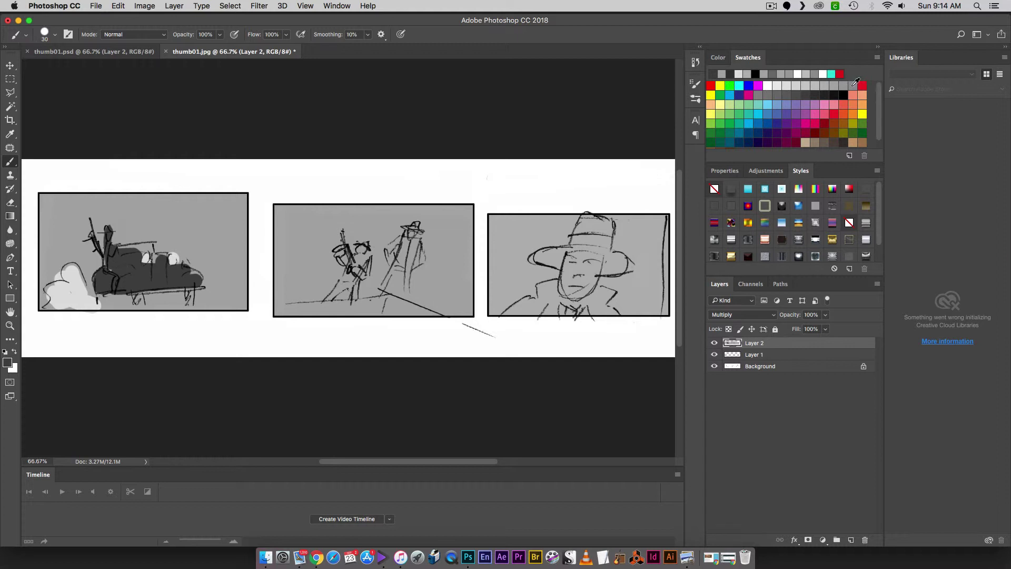
left_click(854, 84)
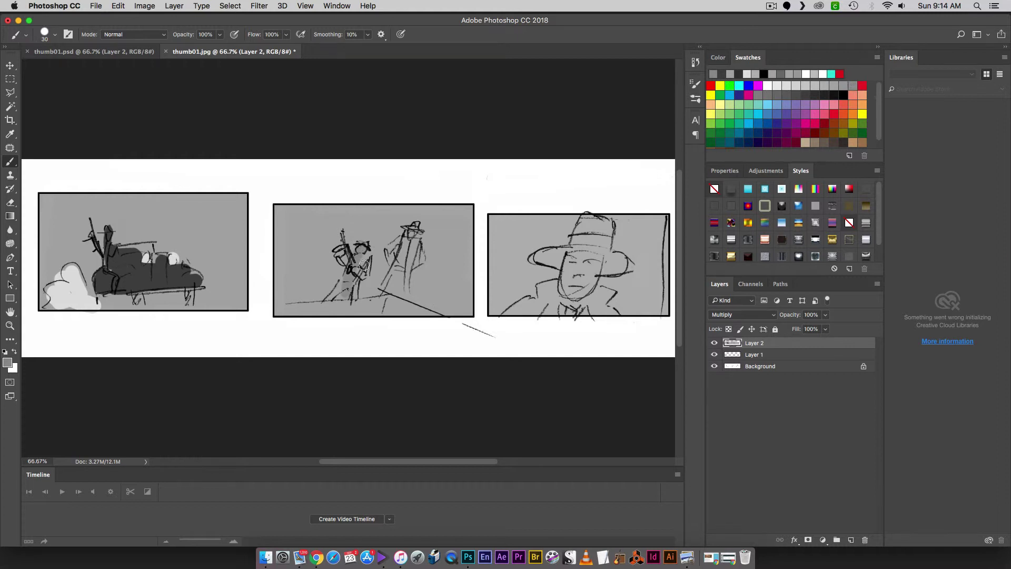
mouse_move(364, 262)
left_mouse_down()
mouse_move(329, 297)
mouse_move(367, 265)
left_mouse_up()
mouse_move(411, 228)
left_mouse_down()
mouse_move(401, 278)
mouse_move(401, 245)
mouse_move(390, 253)
mouse_move(416, 252)
mouse_move(399, 272)
left_mouse_up()
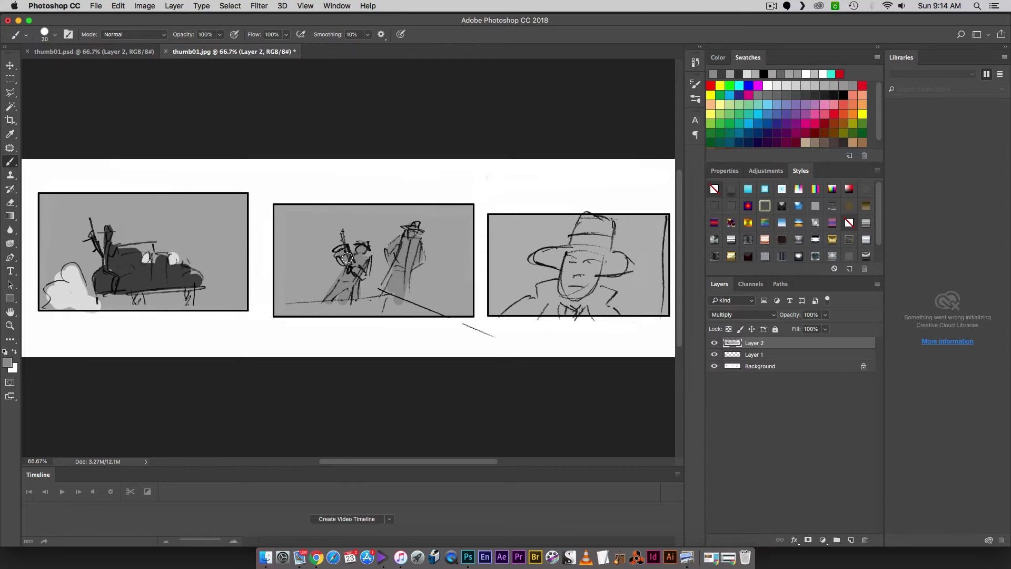
- Paint a dark grey ground triangle at the panel bottom and erase its spill below the frame
left_click(810, 95)
left_click(279, 310)
left_click(380, 293, "shift")
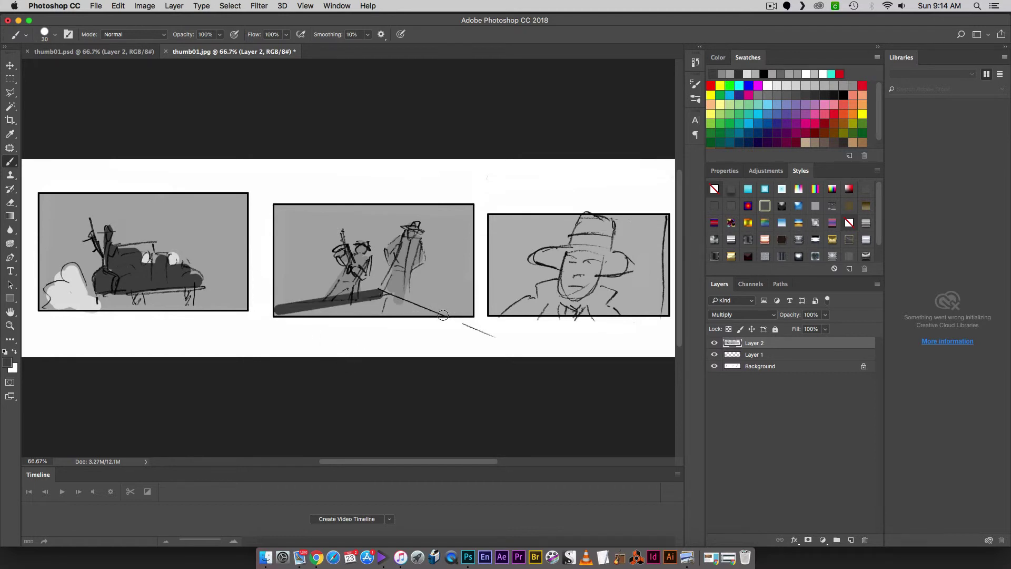
left_click(447, 321, "shift")
left_click(279, 319, "shift")
mouse_move(279, 319)
left_mouse_down()
mouse_move(377, 306)
mouse_move(406, 314)
left_mouse_up()
key("e")
key("bracketright")
left_click(454, 323)
left_click(275, 322, "shift")
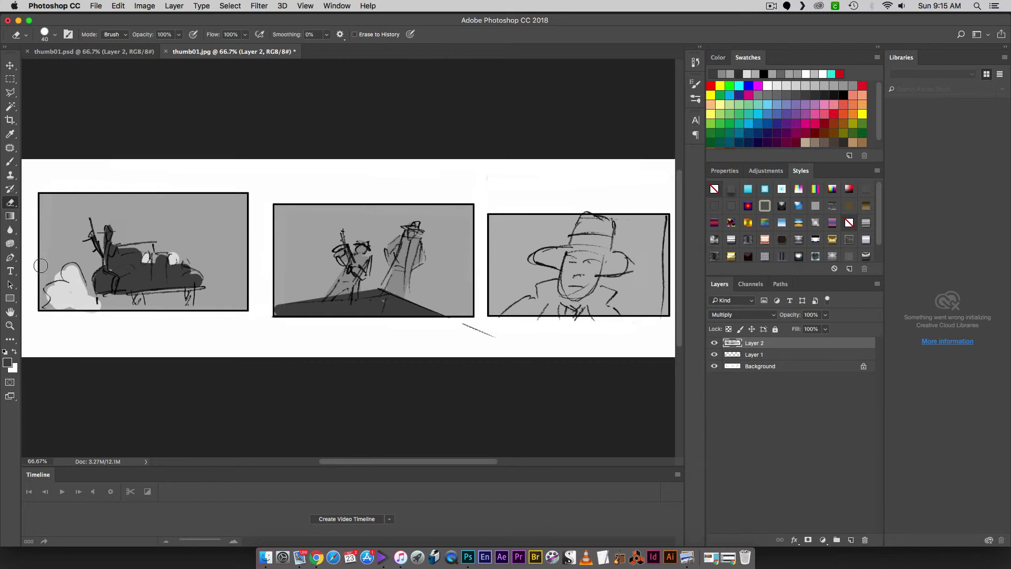
- With the brush, paint the car body light grey and shade it with a darker grey
key("b")
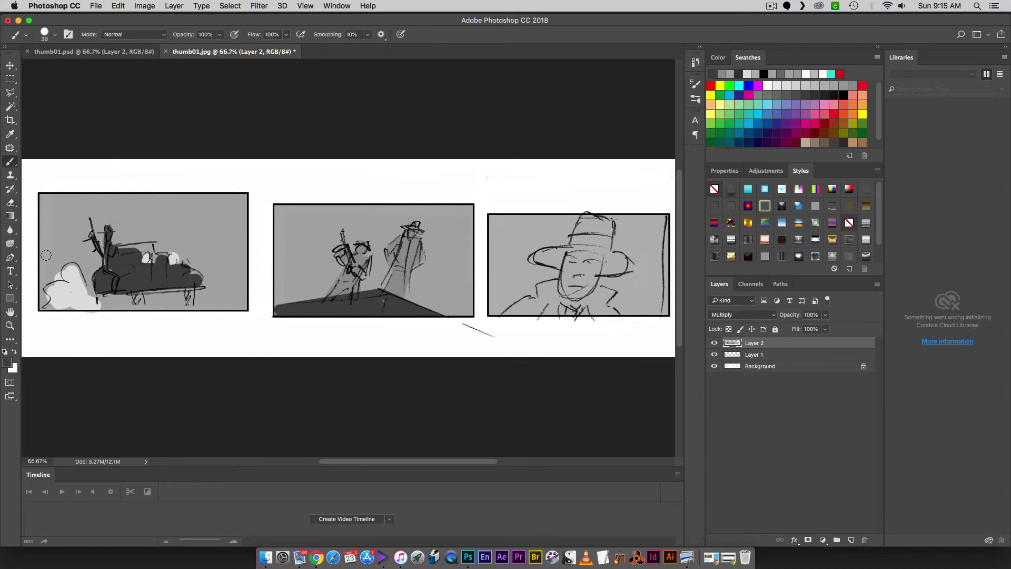
left_click(362, 256, "alt")
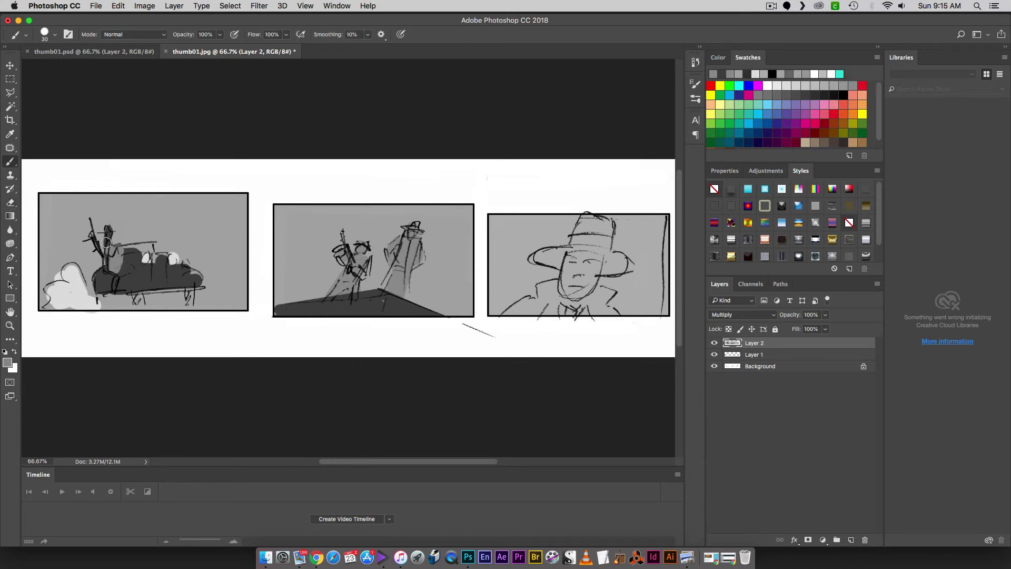
mouse_move(103, 274)
left_mouse_down()
mouse_move(185, 281)
mouse_move(118, 265)
mouse_move(134, 255)
mouse_move(126, 265)
mouse_move(157, 258)
mouse_move(159, 275)
mouse_move(187, 275)
left_mouse_up()
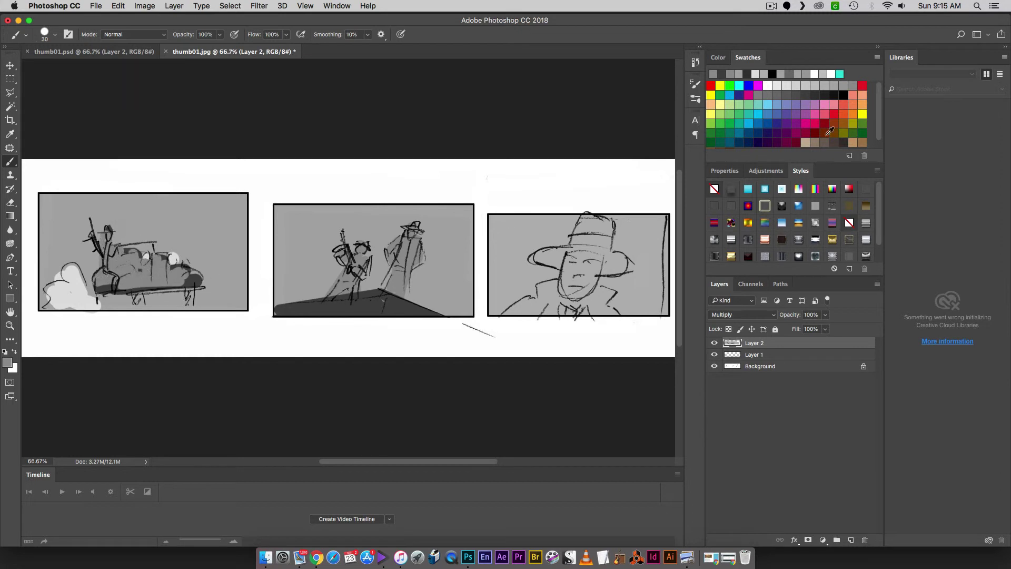
left_click(786, 95)
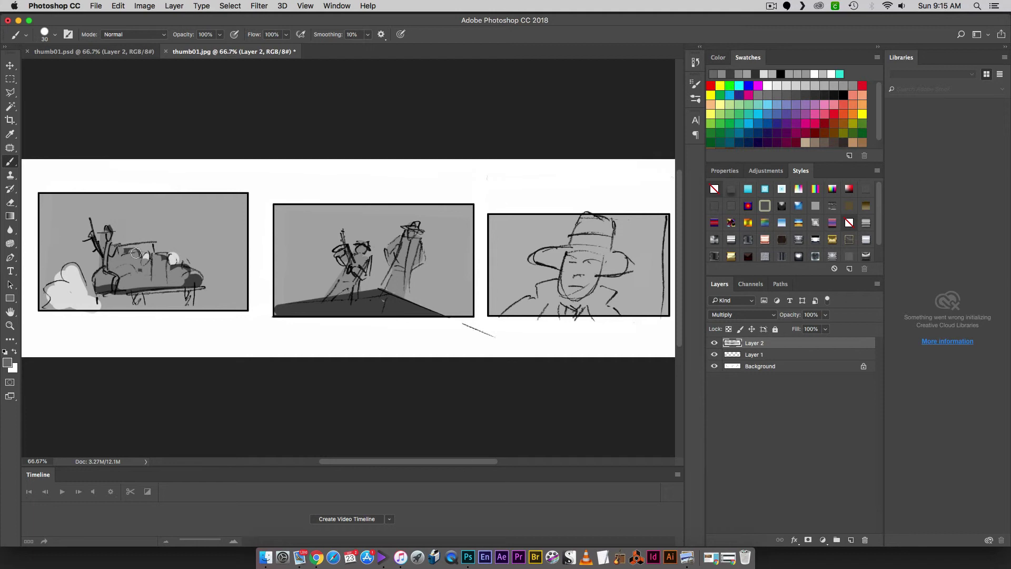
mouse_move(134, 255)
left_mouse_down()
mouse_move(105, 264)
mouse_move(128, 272)
mouse_move(110, 283)
mouse_move(140, 283)
mouse_move(128, 276)
mouse_move(158, 258)
mouse_move(161, 278)
mouse_move(186, 279)
mouse_move(139, 282)
mouse_move(185, 282)
mouse_move(188, 273)
mouse_move(162, 272)
mouse_move(104, 275)
left_mouse_up()
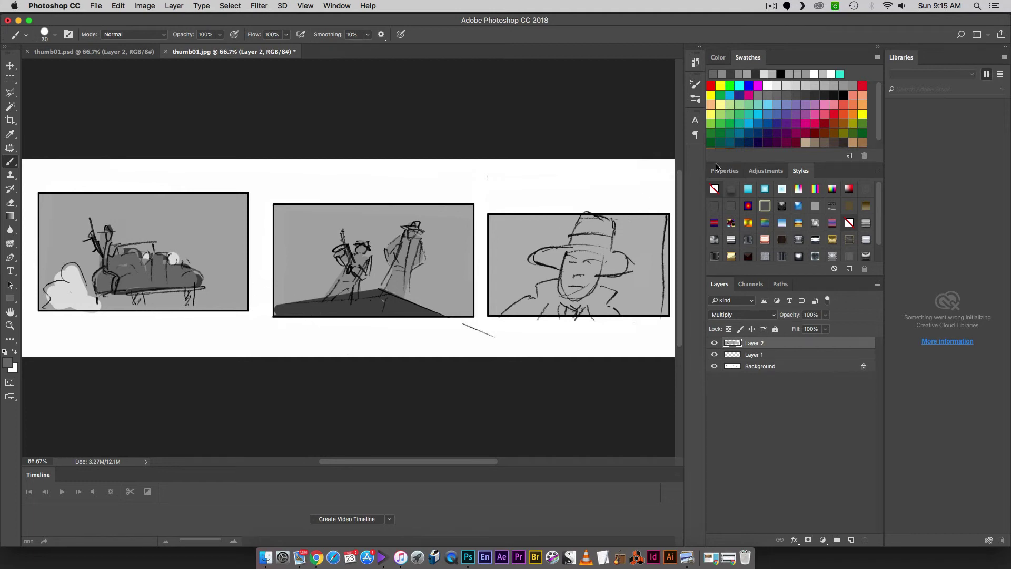
- Highlight the car roof in light grey, then paint the wheels and underside black
left_click(797, 85)
left_click_drag(129, 247, 150, 250)
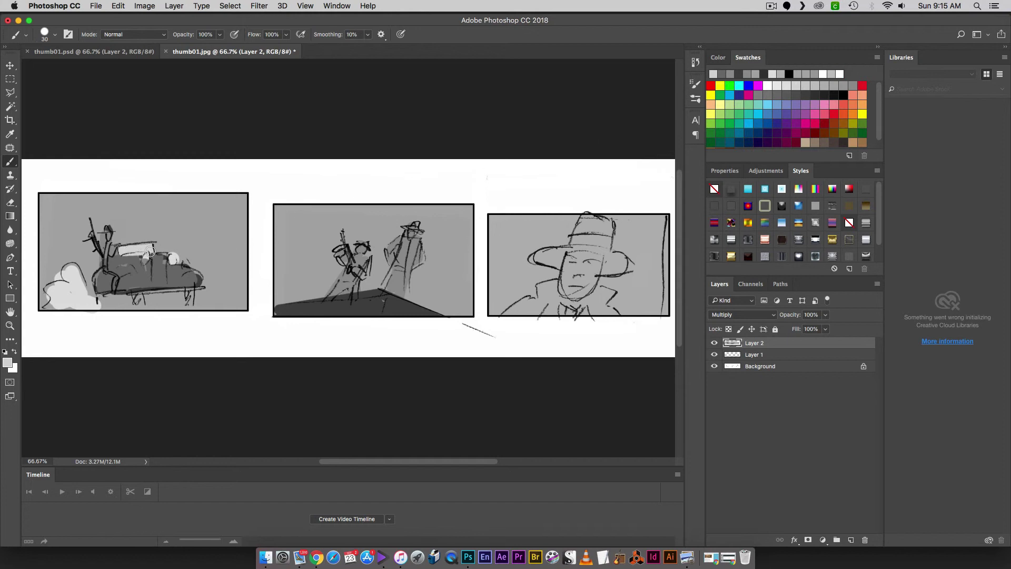
left_click(821, 94)
mouse_move(135, 294)
left_mouse_down()
mouse_move(140, 306)
mouse_move(188, 307)
left_mouse_up()
left_click_drag(98, 299, 198, 296)
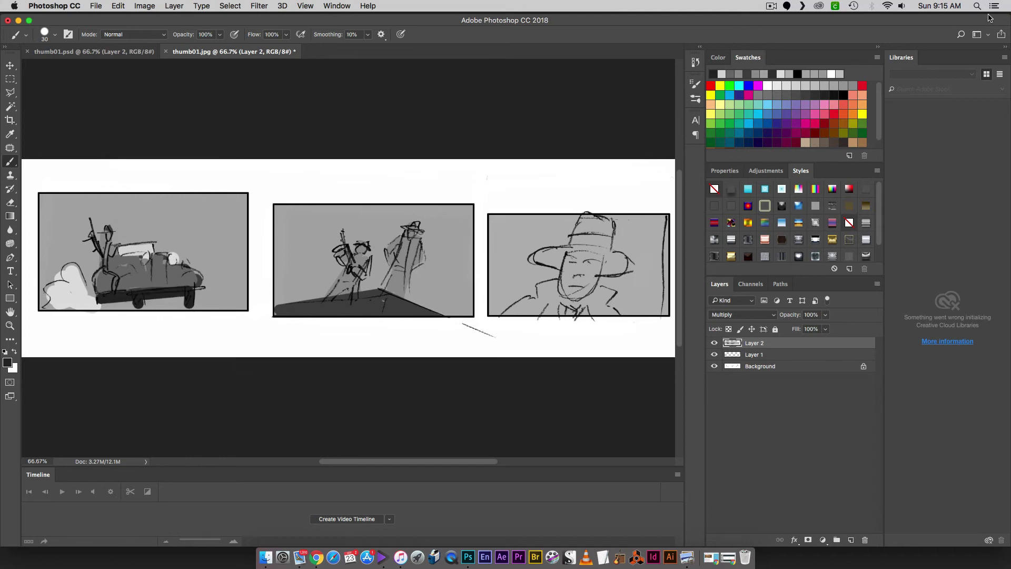
- With a smaller brush, add light grey highlights along the car's lower edge and bumper
left_click(827, 85)
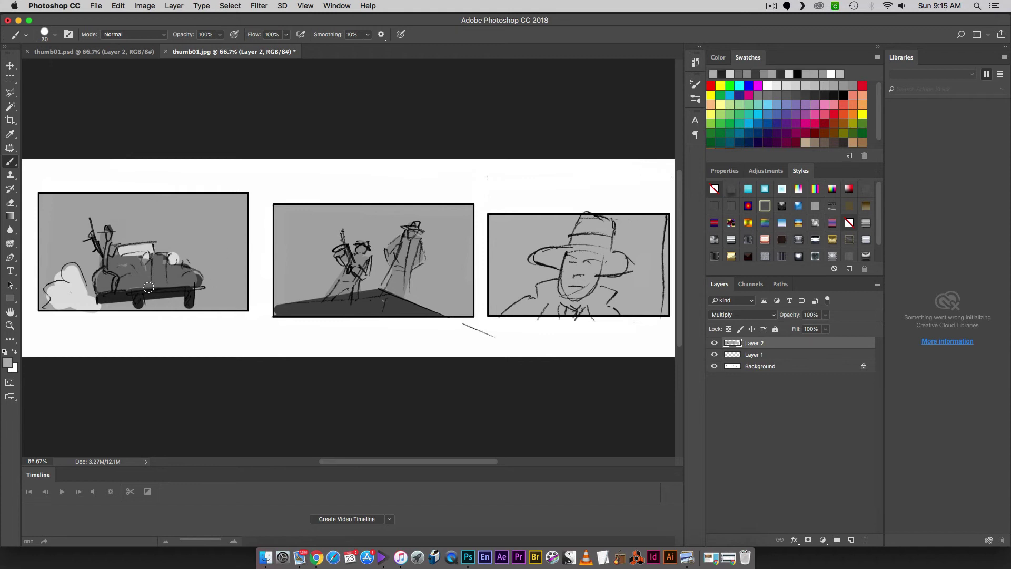
key("bracketleft")
left_click(146, 288)
left_click(195, 284, "shift")
- Zoom out and compare thumb01.psd with thumb01.jpg, ending on thumb01.psd
key("super+minus")
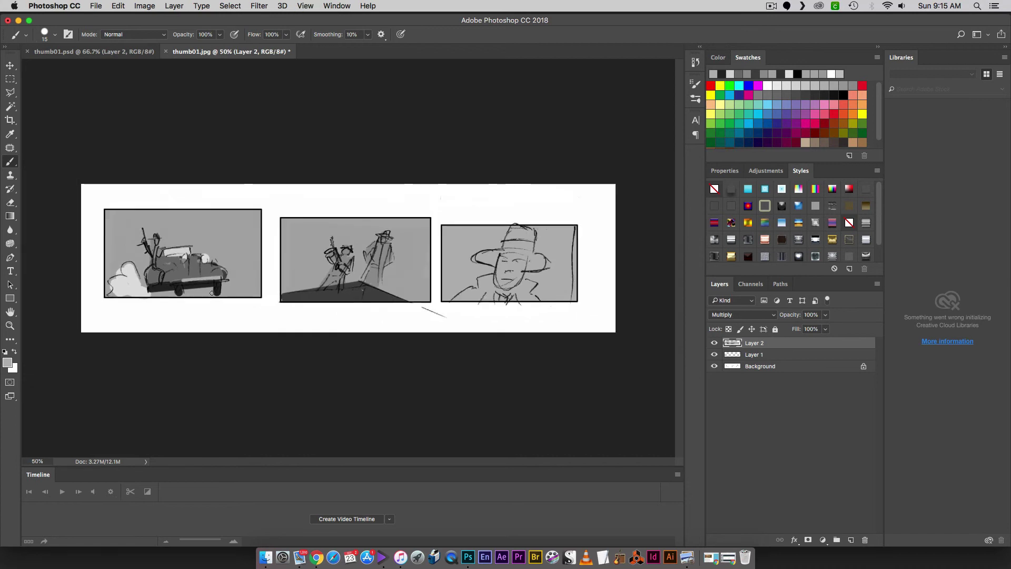
left_click(130, 53)
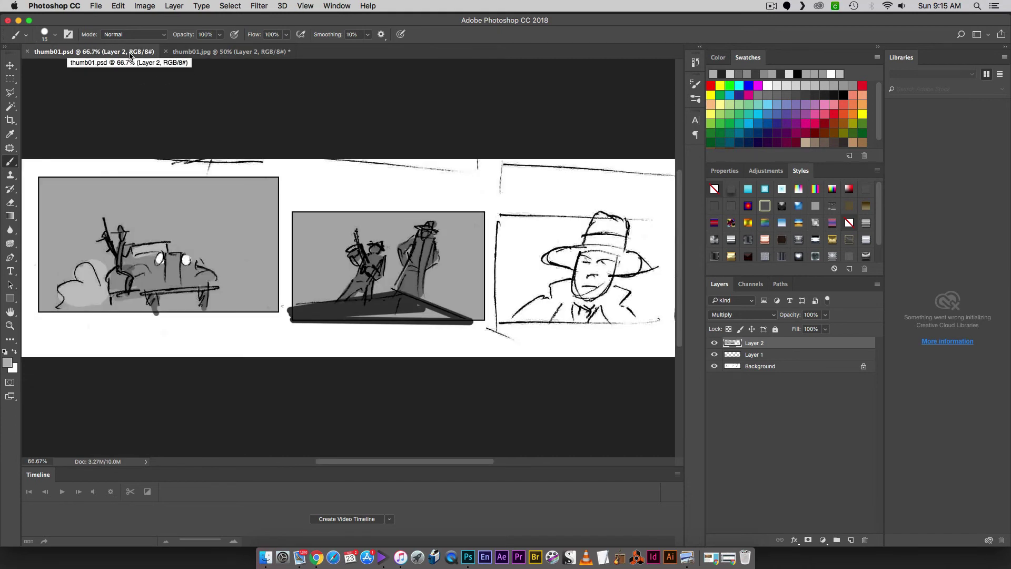
left_click(257, 55)
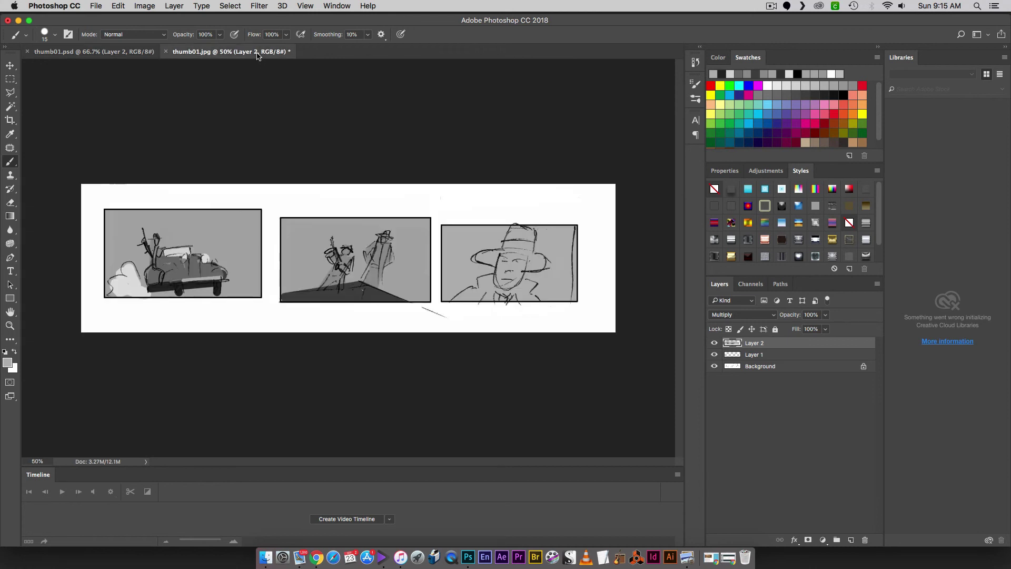
left_click(123, 53)
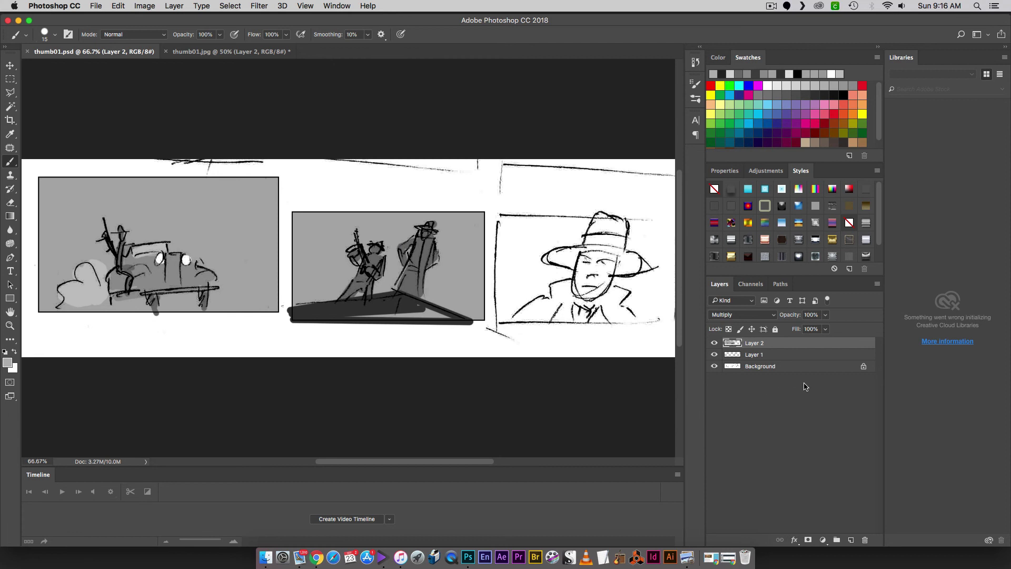
- Flatten thumb01.psd into a single Background layer, then close it and answer the save prompt
key("super+shift+e")
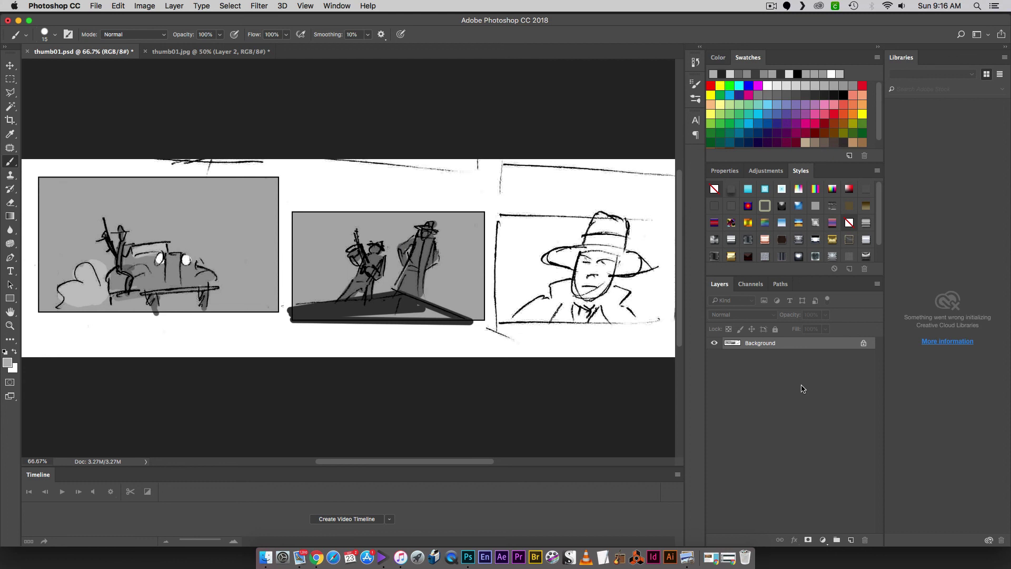
key("super+w")
left_click(487, 190)
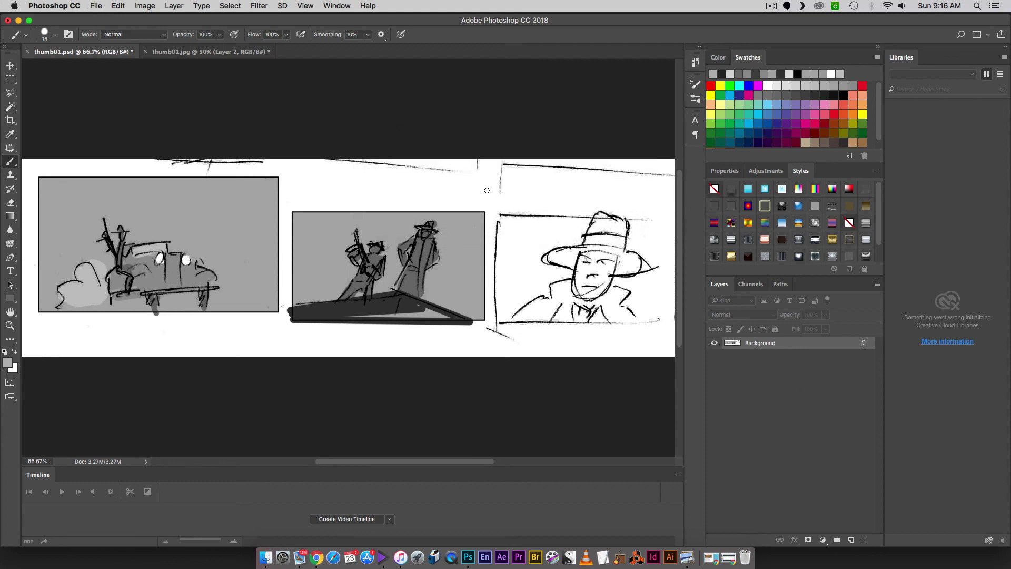